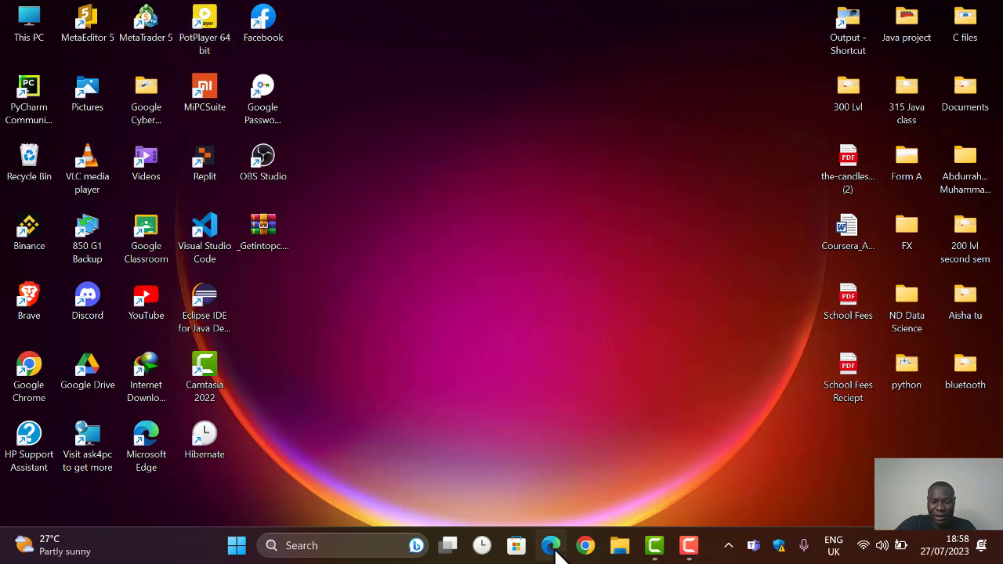
# Step: Search Google for "oracle" in Chrome and open the Java Downloads | Oracle Nigeria result
pyautogui.click(552, 547)
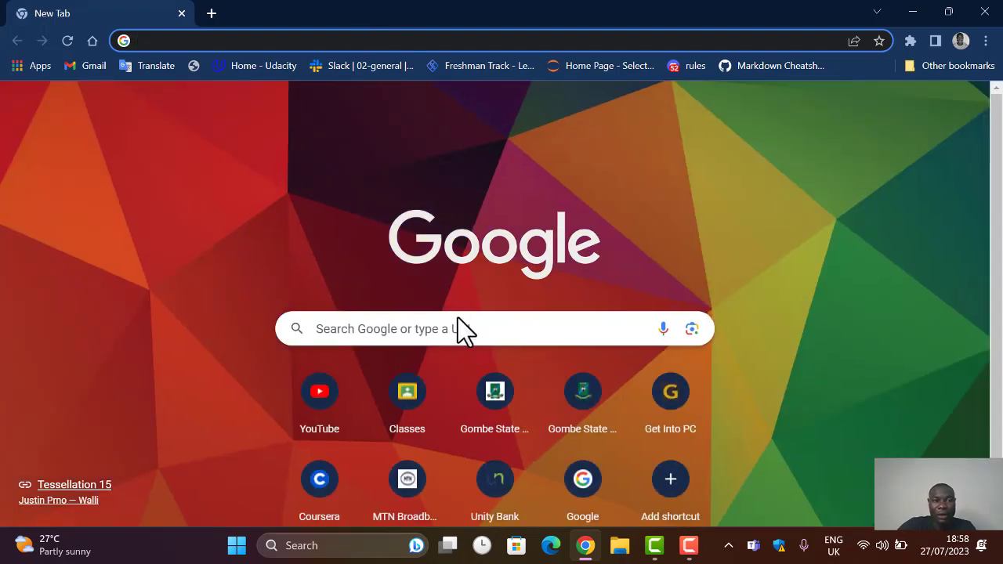
pyautogui.click(459, 329)
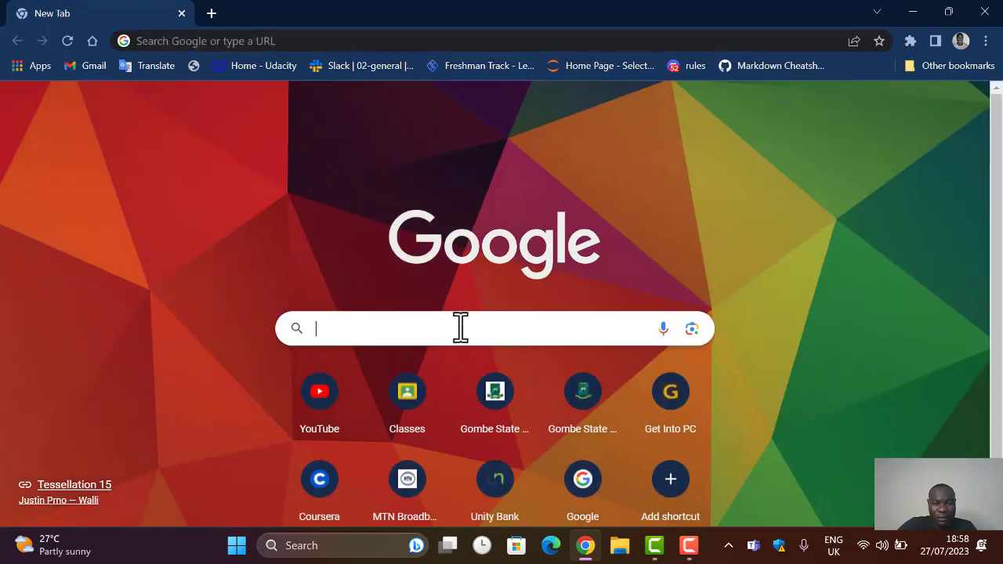
pyautogui.write('oracle')
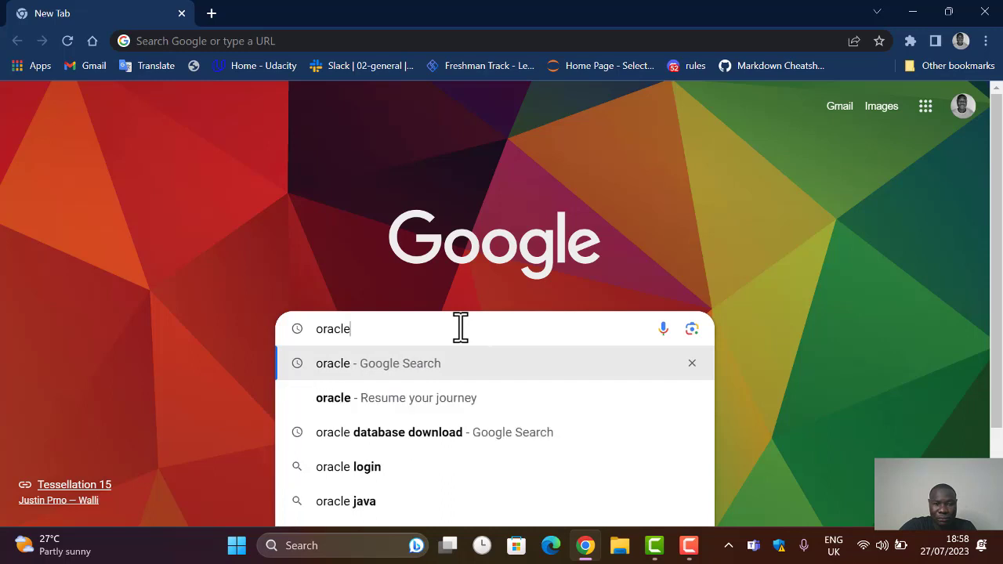
pyautogui.press('Return')
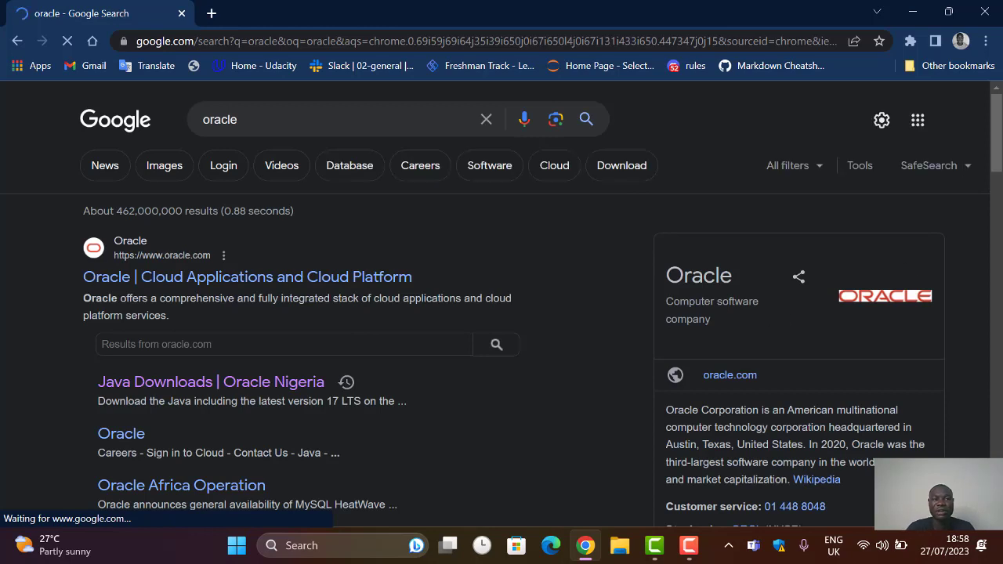
pyautogui.click(210, 384)
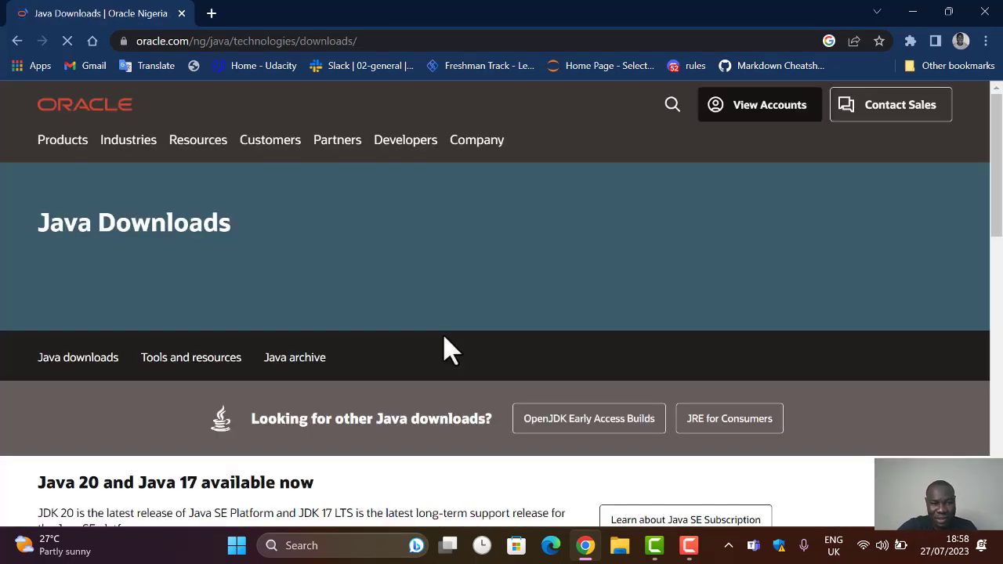
# Step: Show the Windows packages in the JDK 20 section of the Java Downloads page
pyautogui.scroll(-3, 443, 337)
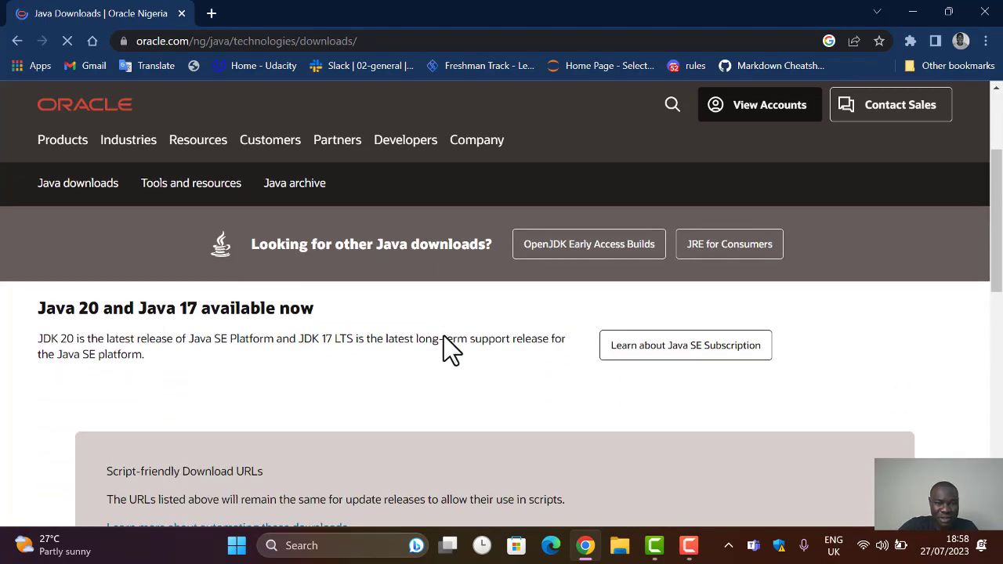
pyautogui.scroll(1, 443, 335)
pyautogui.scroll(-2, 444, 335)
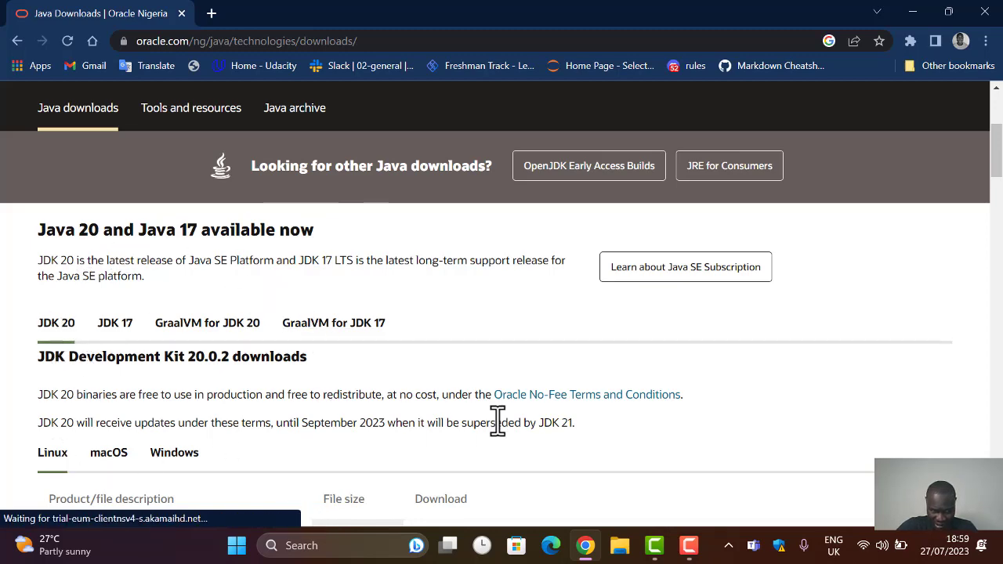
pyautogui.moveTo(1000, 149); pyautogui.dragTo(997, 179)
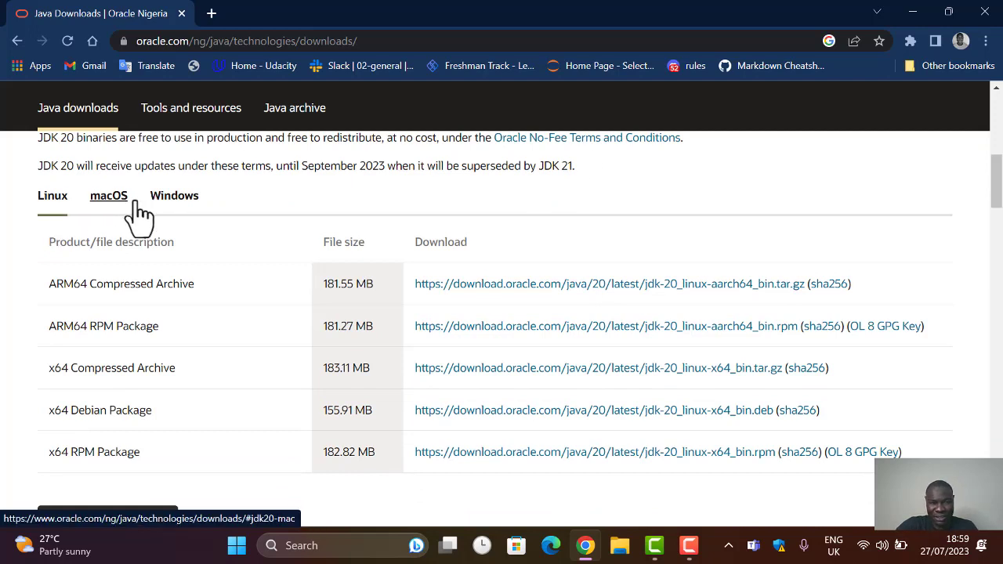
pyautogui.click(183, 199)
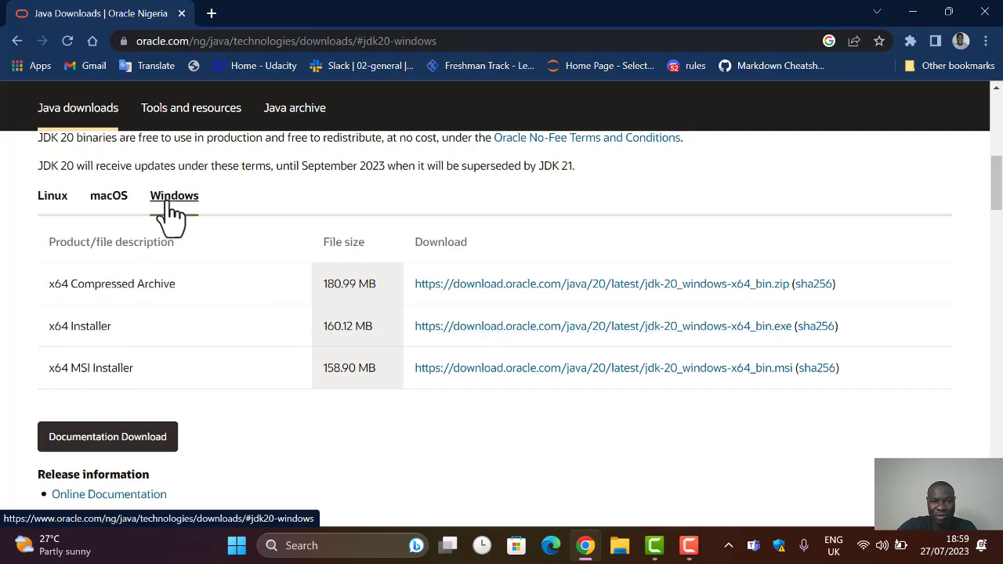
# Step: Start downloading the Windows x64 Installer, jdk-20_windows-x64_bin.exe, into the Downloads folder
pyautogui.click(486, 327)
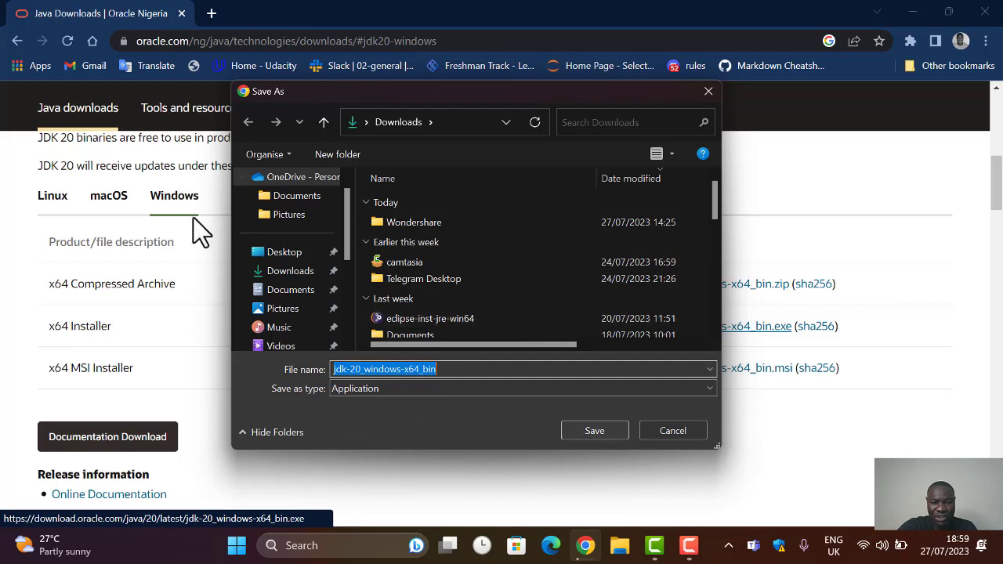
pyautogui.click(292, 275)
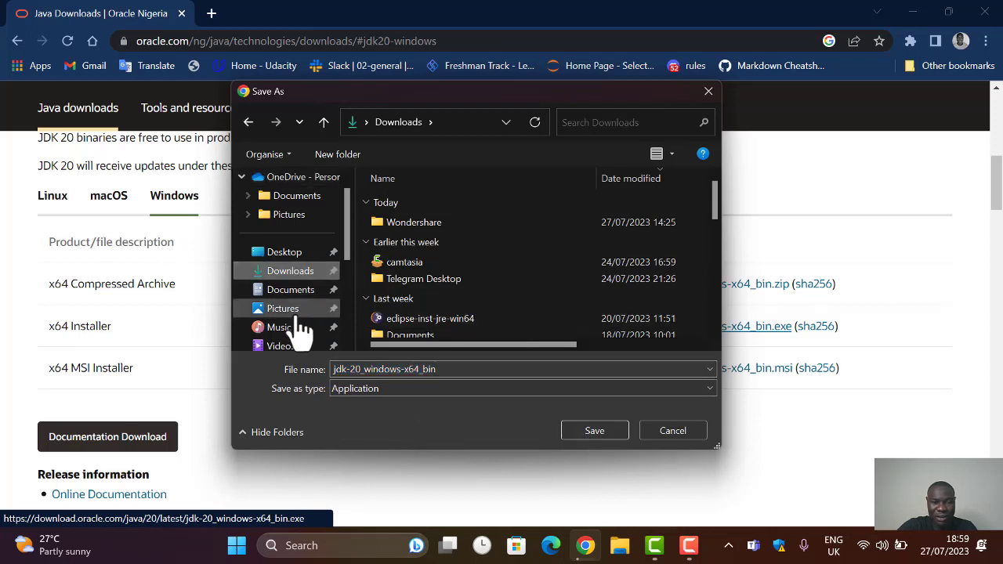
pyautogui.click(289, 252)
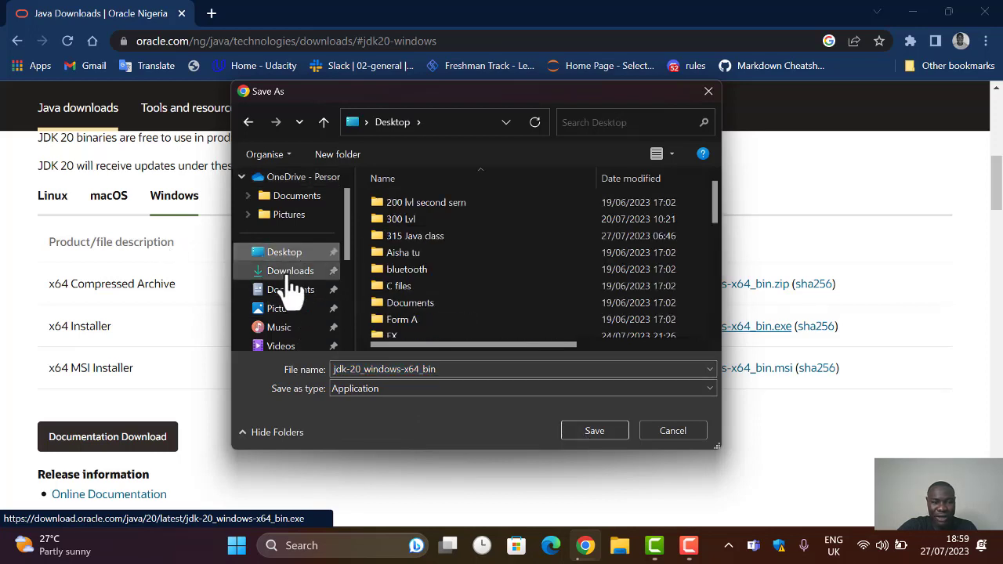
pyautogui.click(289, 274)
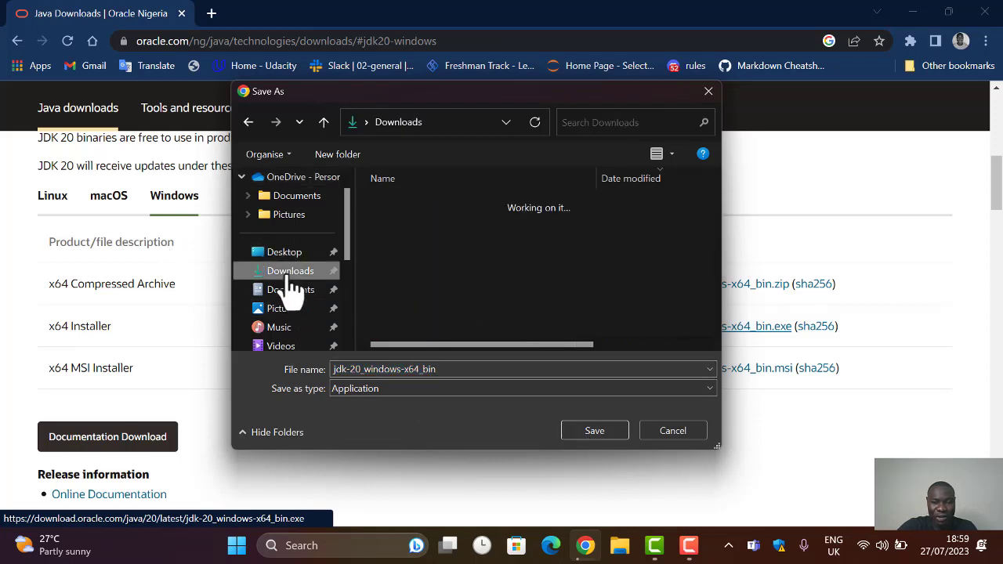
pyautogui.click(578, 433)
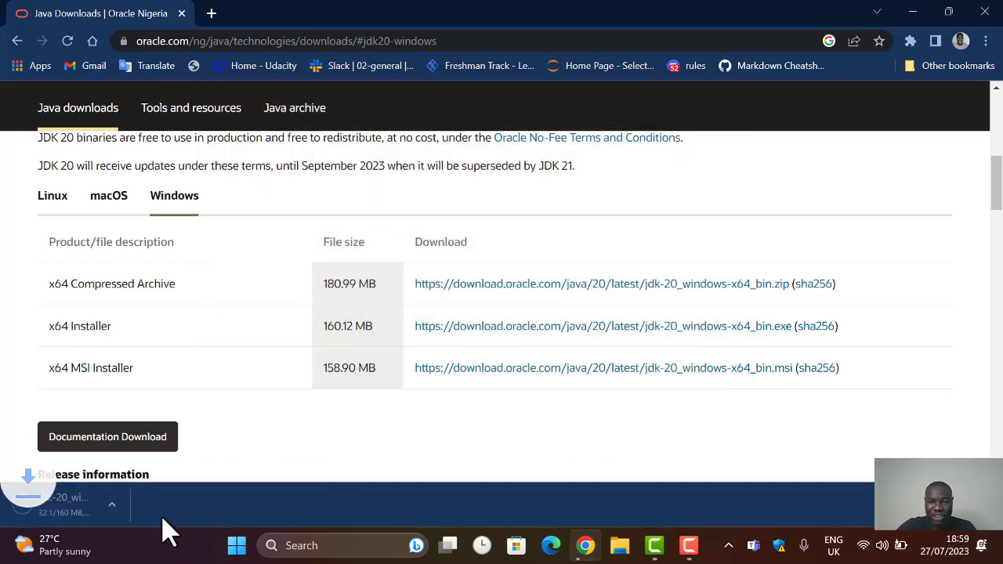
# Step: Cancel the running JDK installer download and dismiss the download bar
pyautogui.click(168, 506)
pyautogui.click(205, 476)
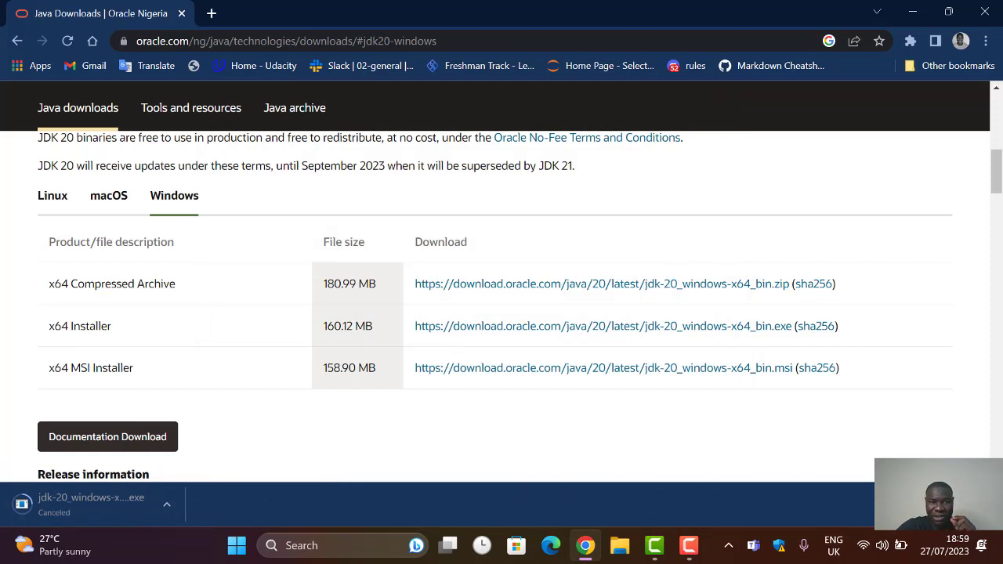
pyautogui.click(986, 505)
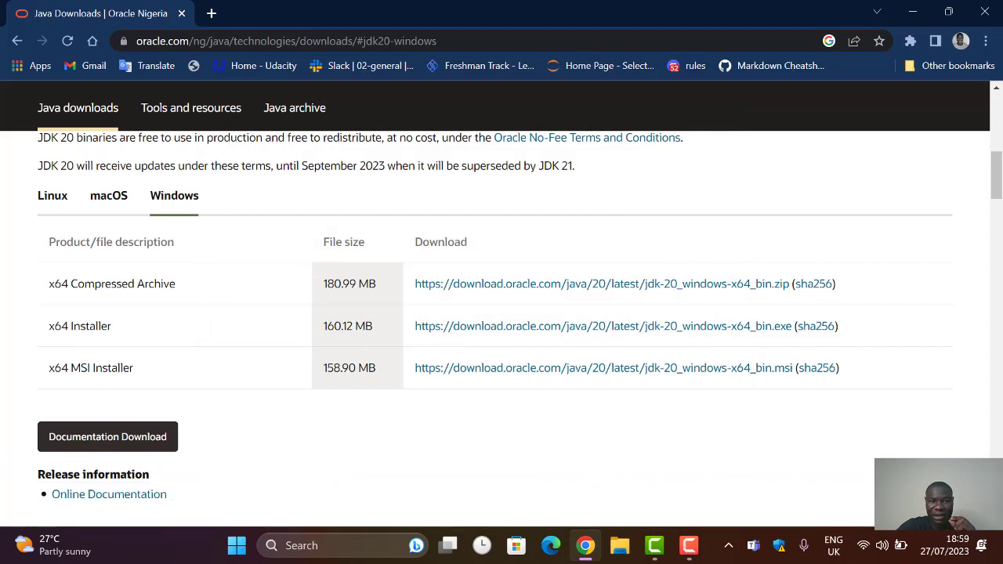
# Step: Switch to File Explorer and open the Programs folder inside Downloads
pyautogui.click(612, 550)
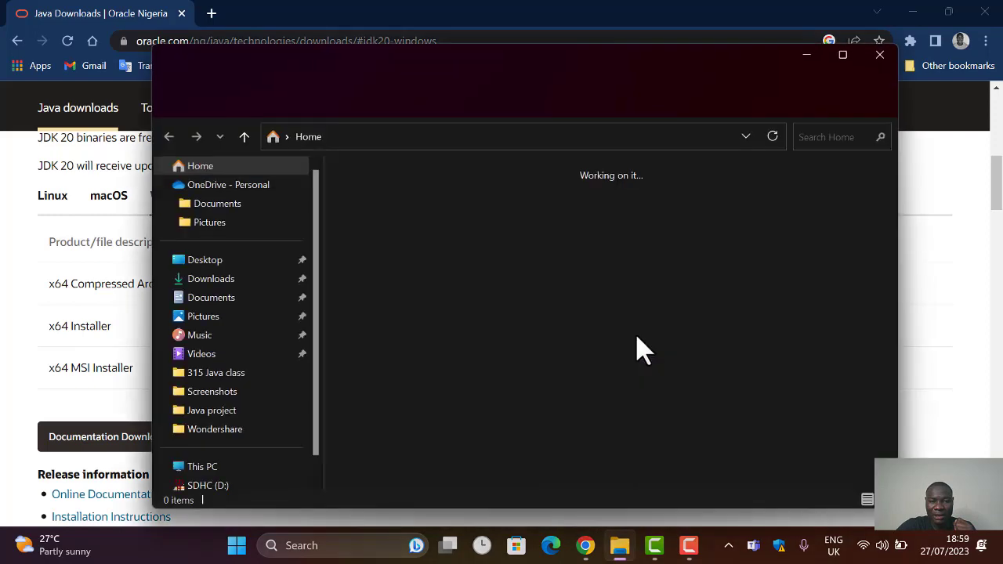
pyautogui.click(227, 281)
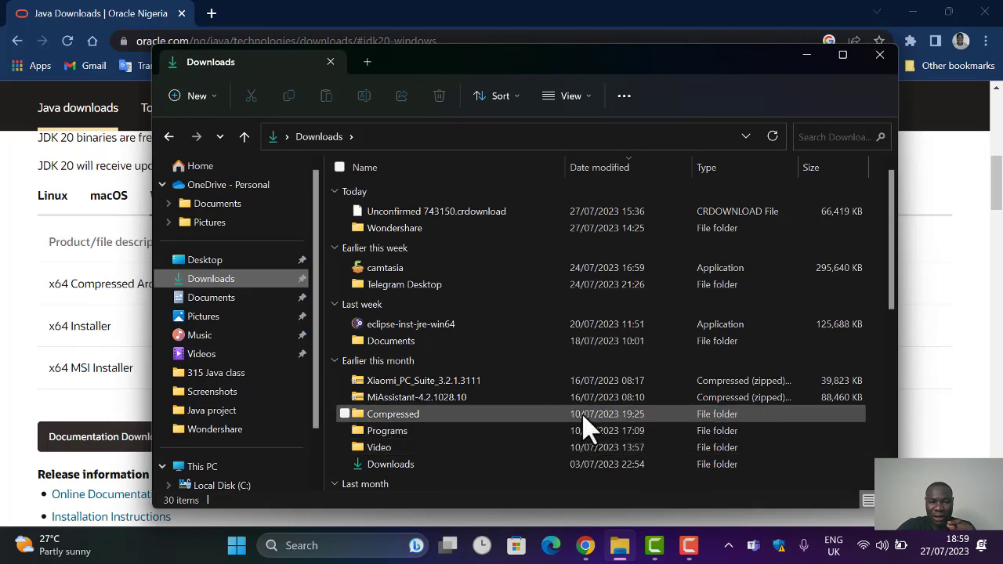
pyautogui.click(574, 433)
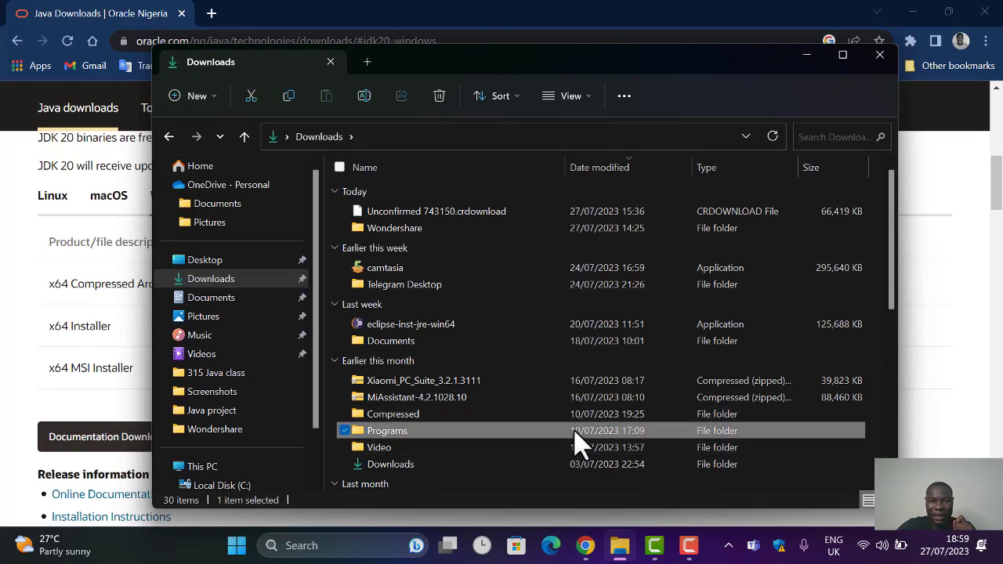
pyautogui.doubleClick(578, 439)
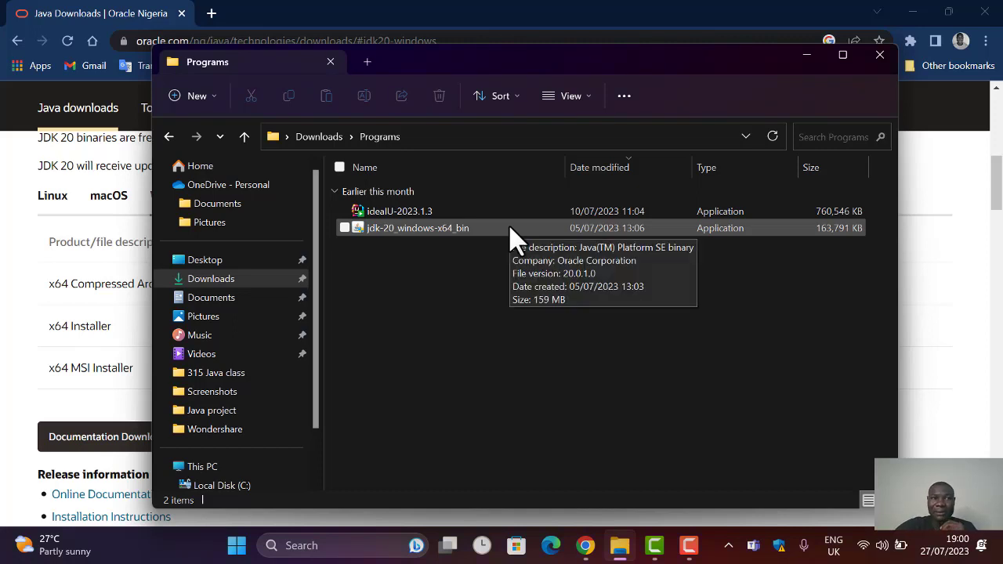
# Step: Run the jdk-20_windows-x64_bin installer, install Java SE Development Kit 20.0.1 with the default settings, and close the wizard
pyautogui.doubleClick(509, 227)
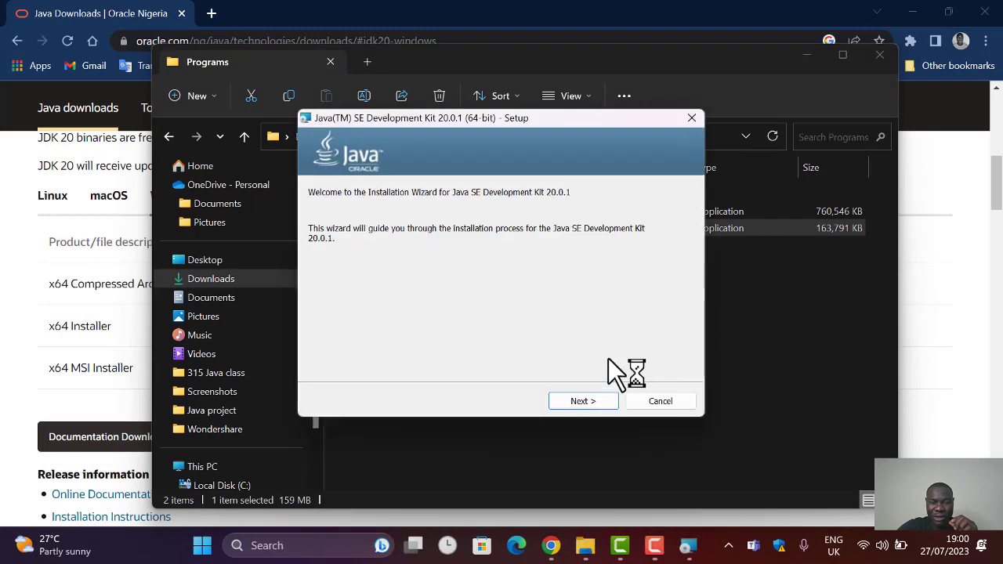
pyautogui.click(583, 401)
pyautogui.click(584, 401)
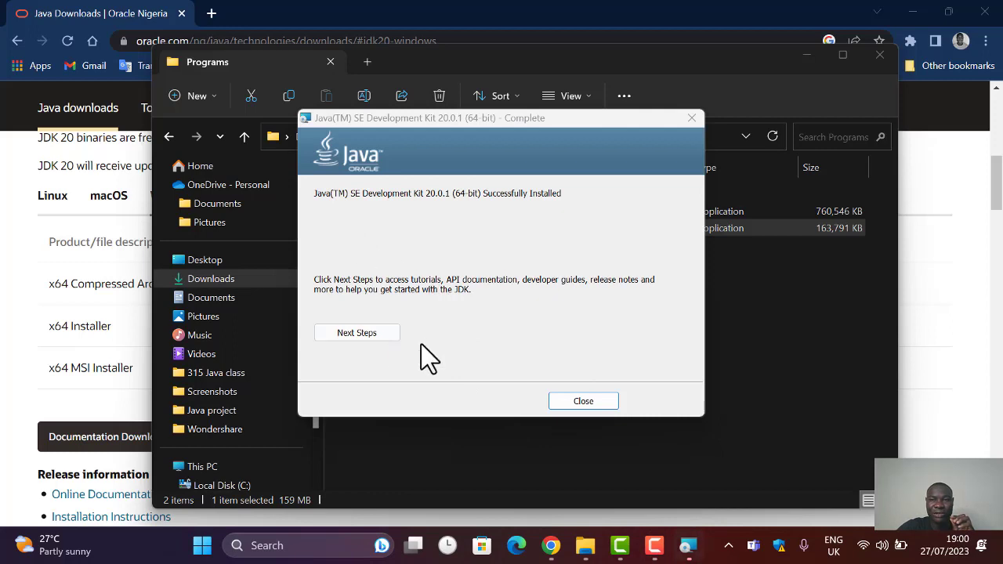
pyautogui.click(586, 403)
pyautogui.click(586, 403)
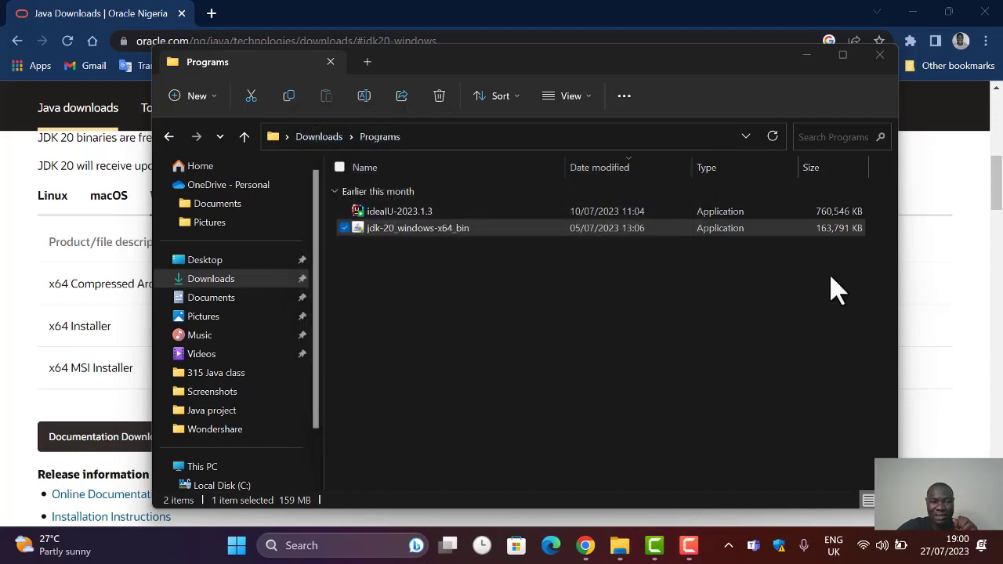
# Step: Minimise the browser and open the Program Files folder on Local Disk (C:) in File Explorer
pyautogui.click(912, 11)
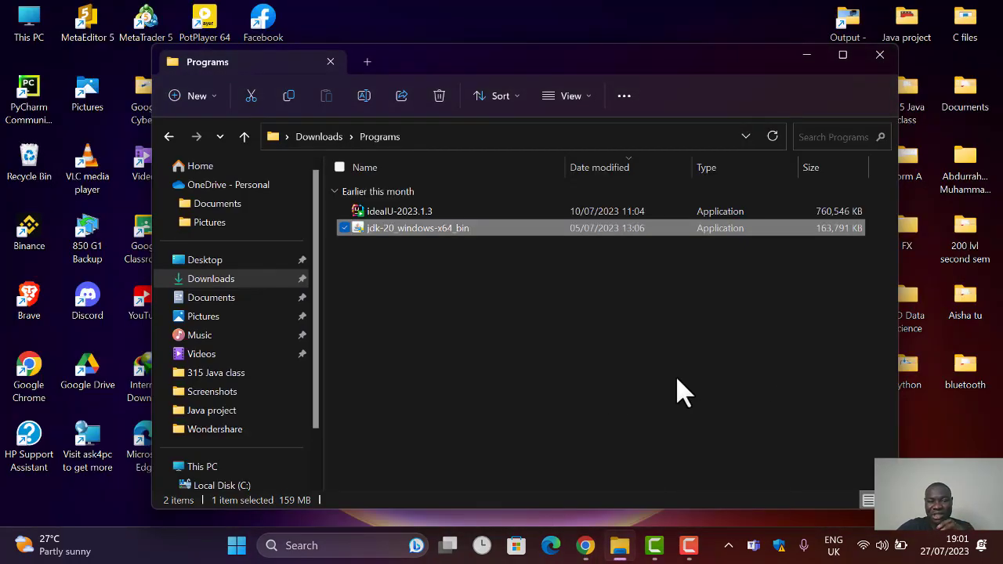
pyautogui.moveTo(320, 376); pyautogui.dragTo(320, 427)
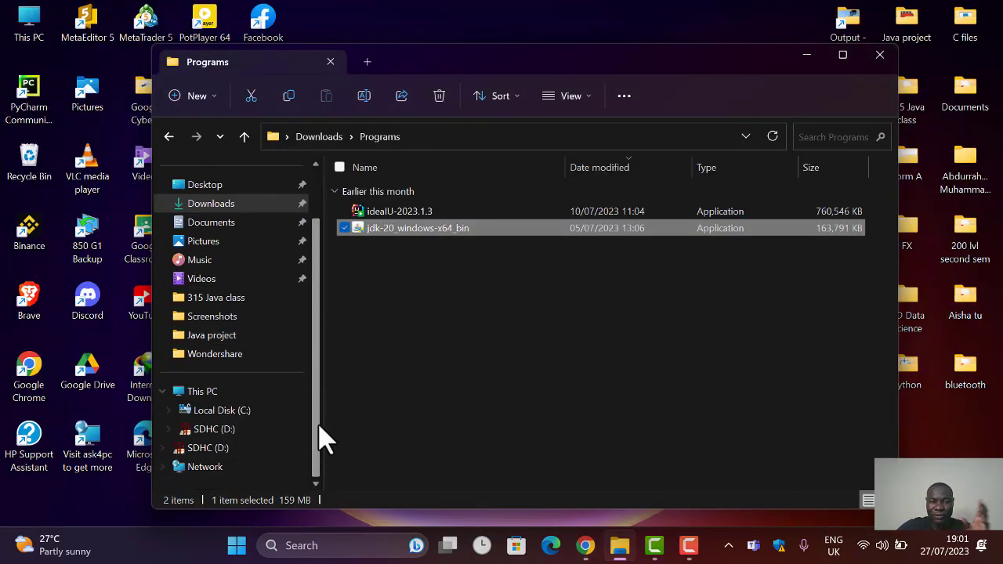
pyautogui.click(255, 401)
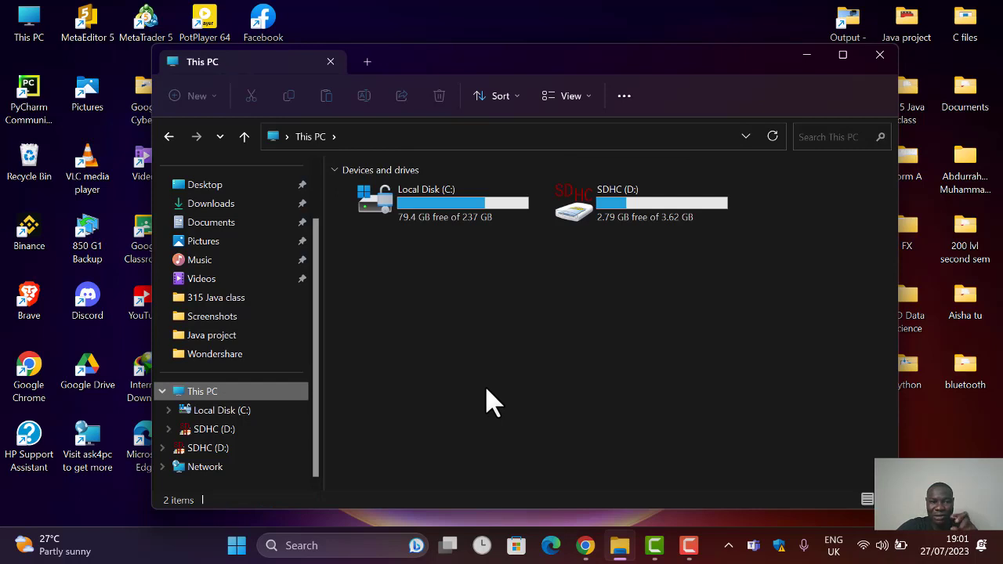
pyautogui.click(492, 229)
pyautogui.doubleClick(492, 230)
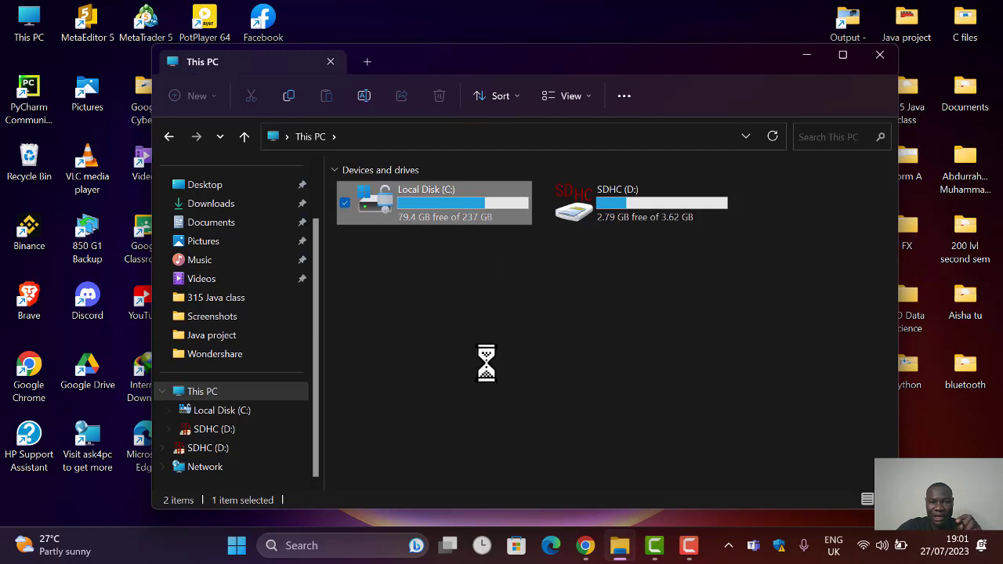
pyautogui.click(238, 392)
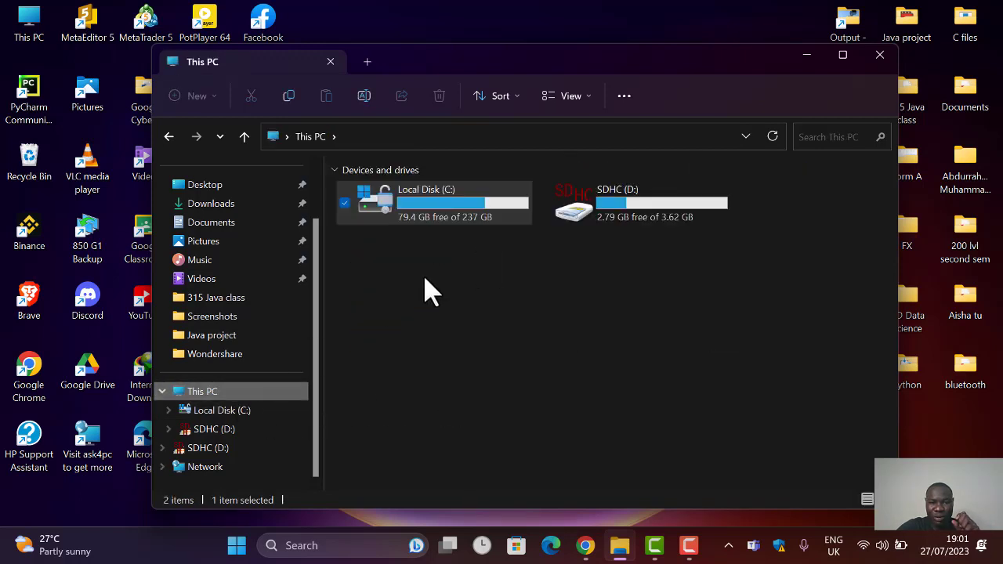
pyautogui.doubleClick(463, 222)
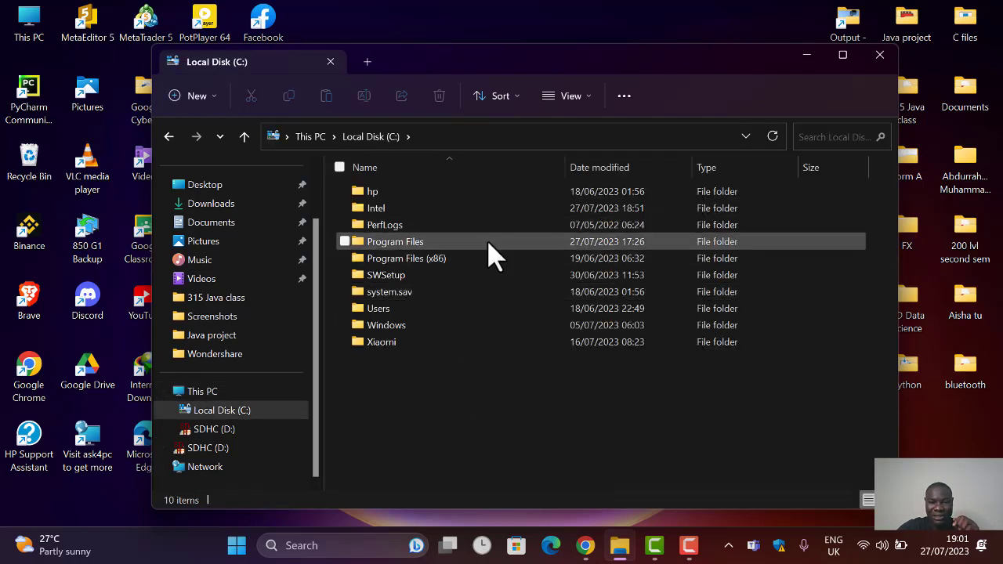
pyautogui.doubleClick(423, 249)
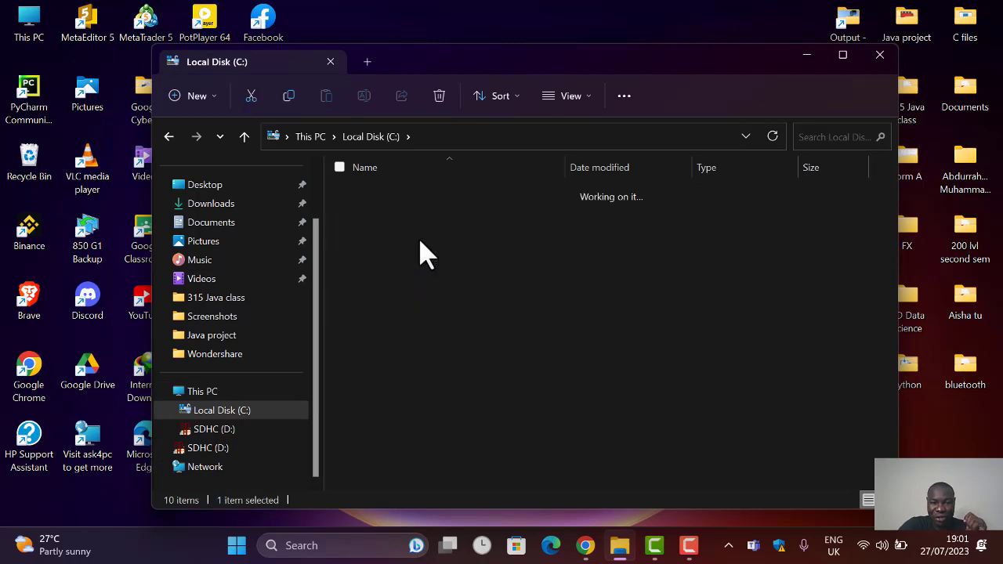
pyautogui.click(689, 547)
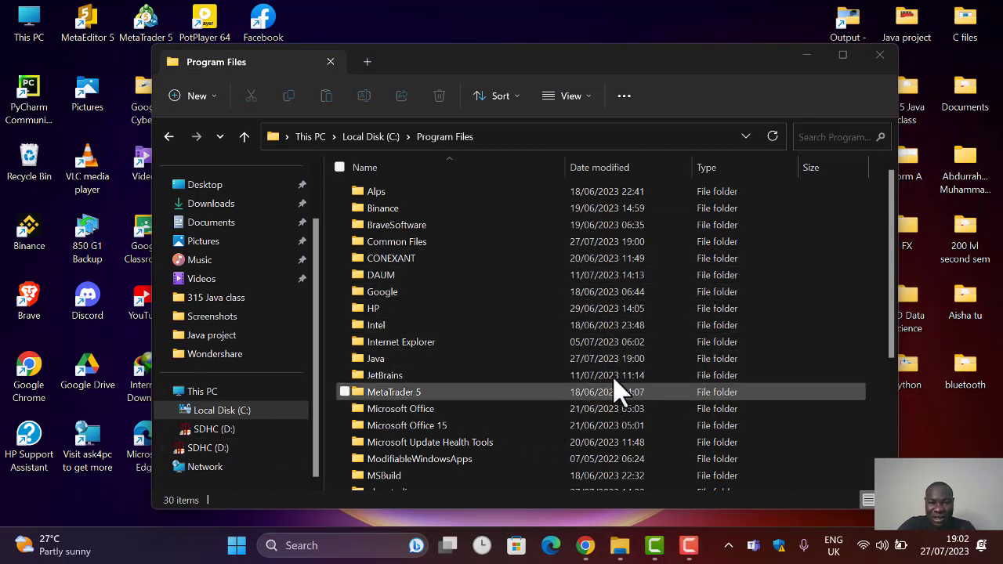
# Step: Open the Java\jdk-20\bin folder inside Program Files, copy its full folder path, and minimise File Explorer
pyautogui.doubleClick(517, 362)
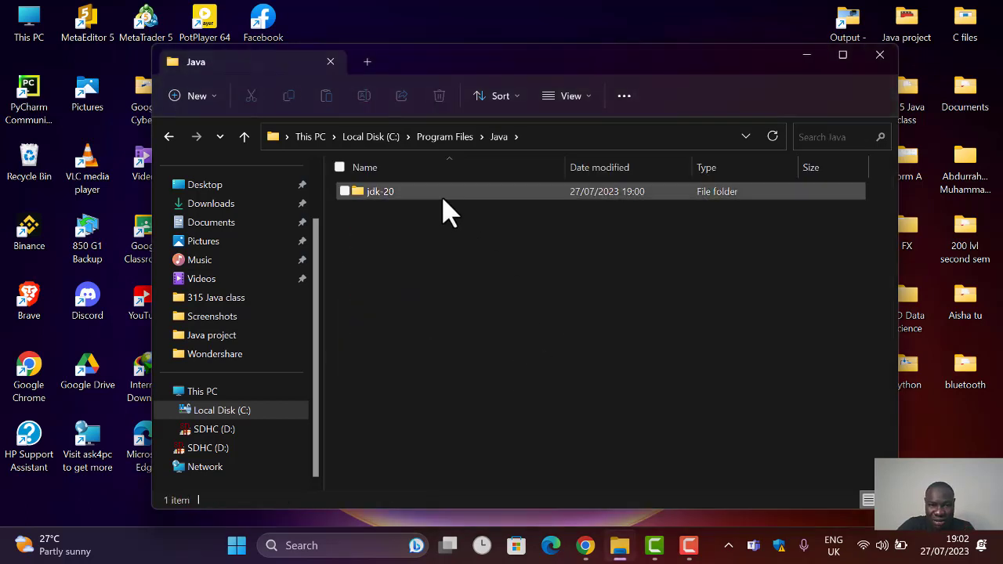
pyautogui.doubleClick(443, 199)
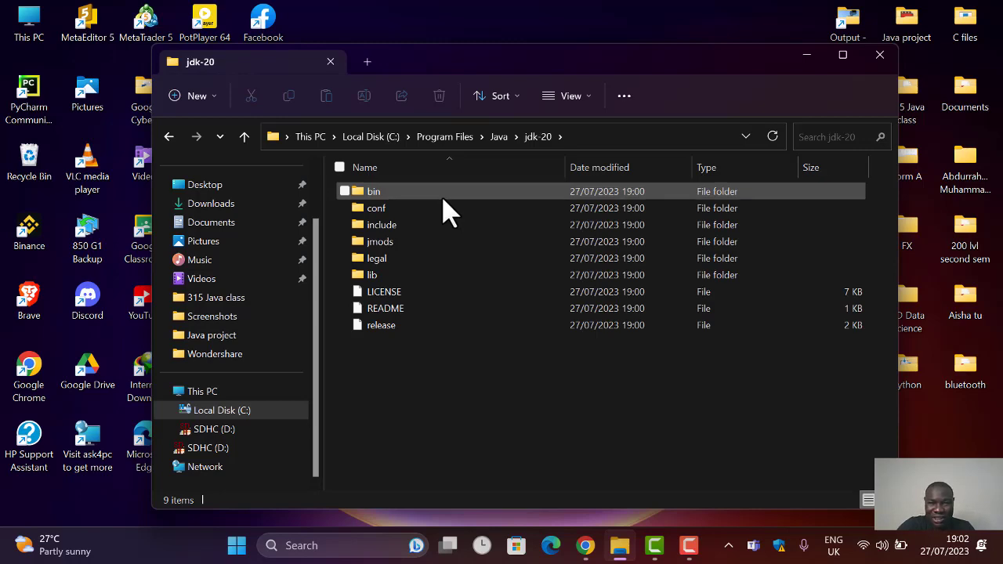
pyautogui.doubleClick(442, 196)
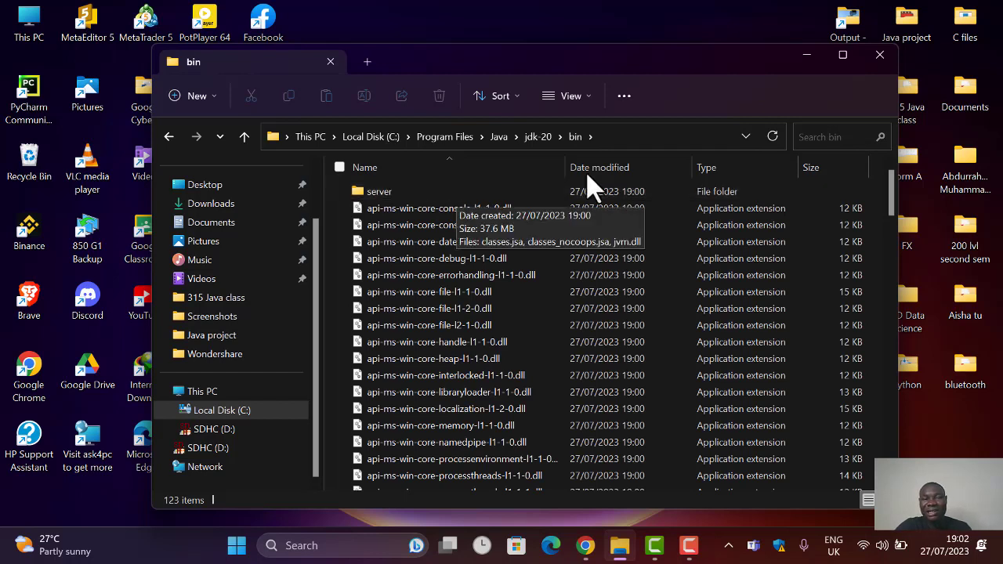
pyautogui.click(663, 139)
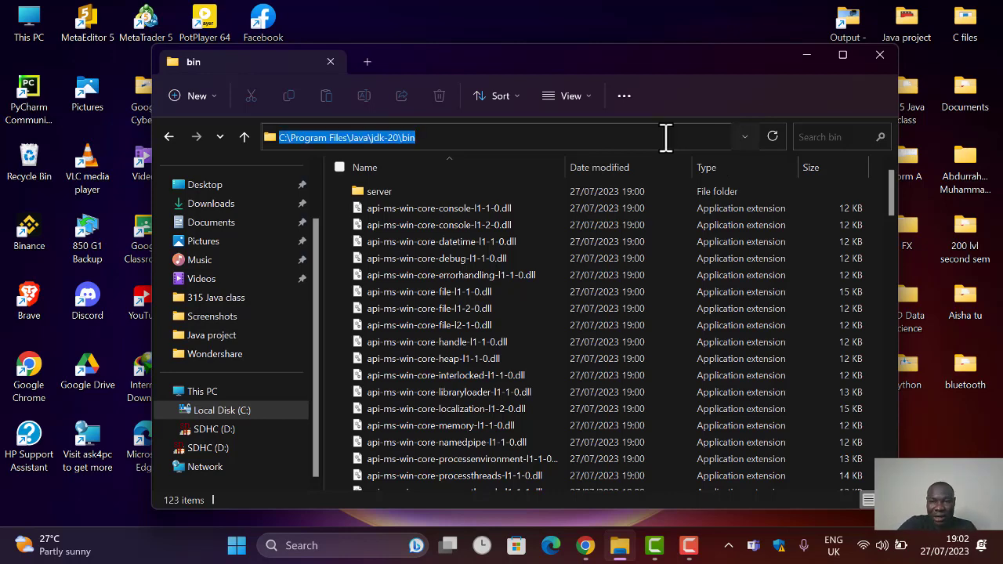
pyautogui.rightClick(665, 136)
pyautogui.click(703, 190)
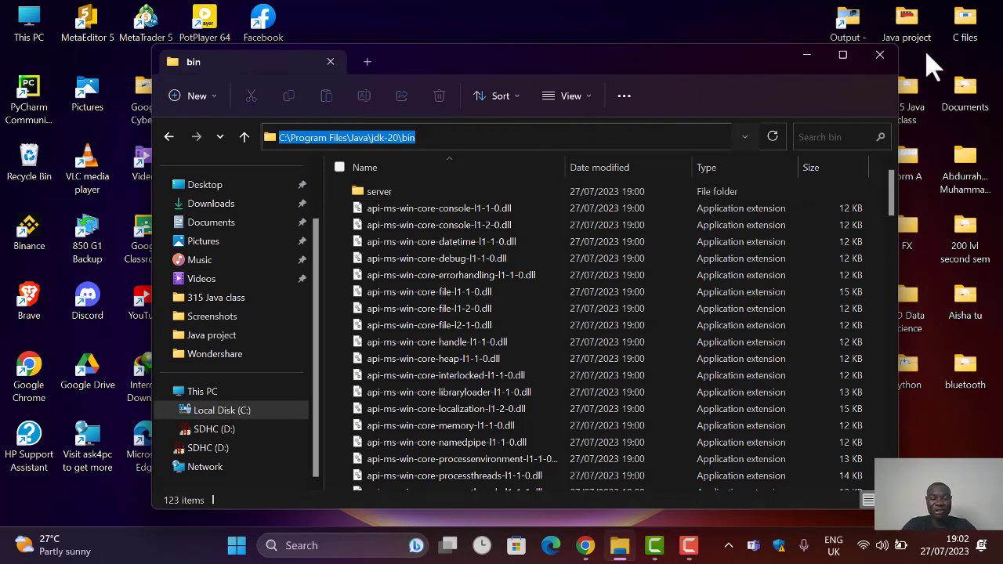
pyautogui.click(806, 56)
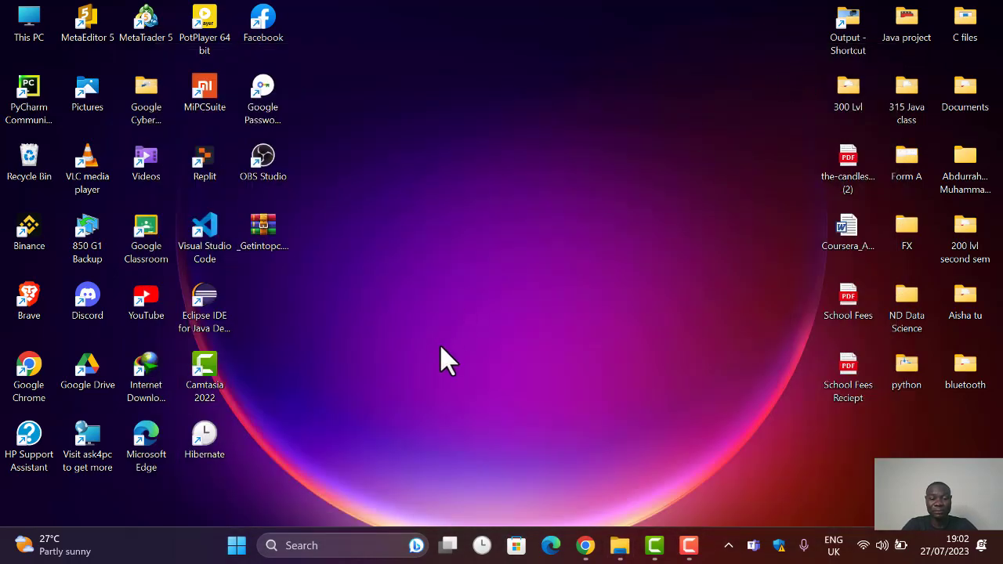
# Step: Search Windows for "environm", open the system environment variables settings, and bring up the Environment Variables dialog
pyautogui.click(236, 546)
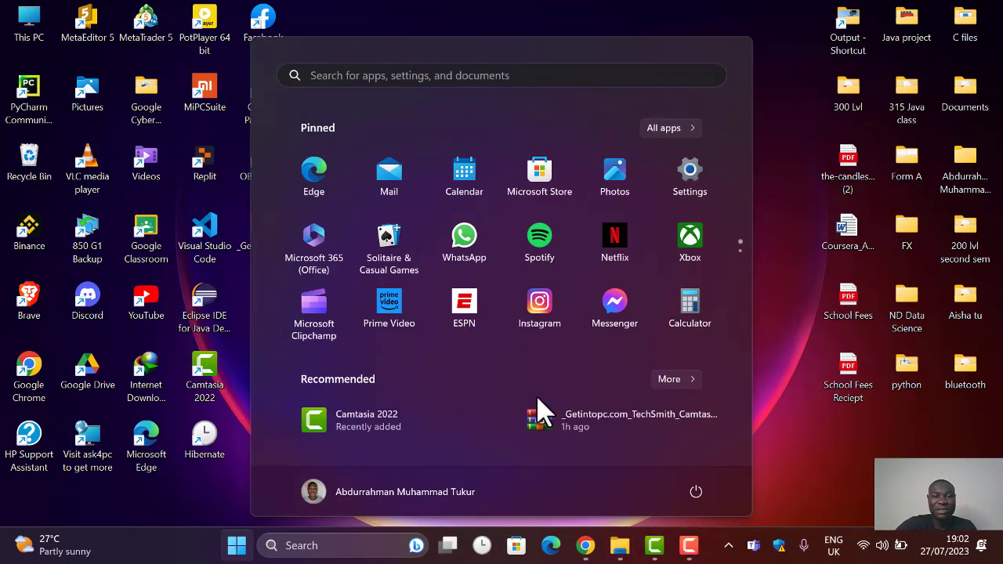
pyautogui.click(556, 74)
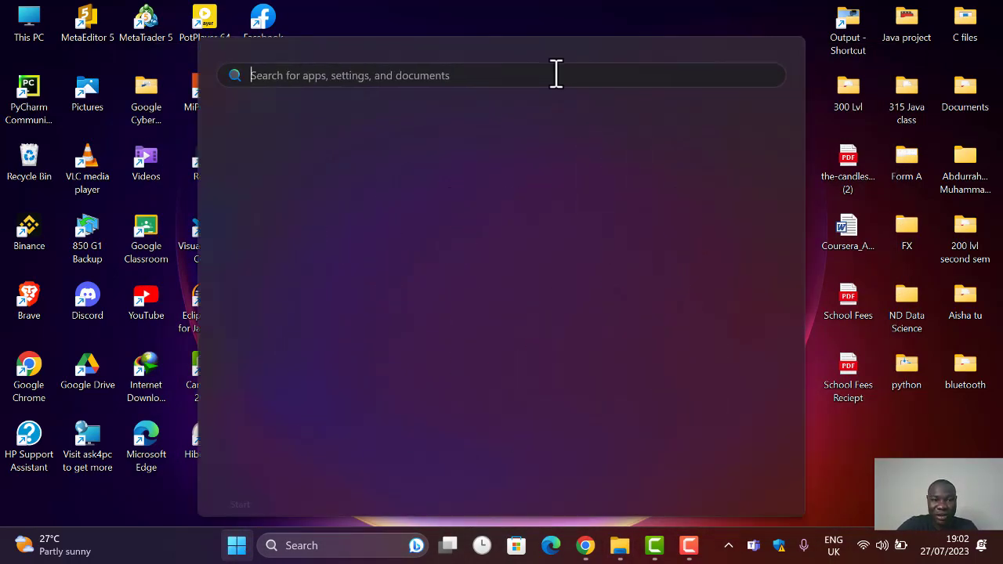
pyautogui.write('environm')
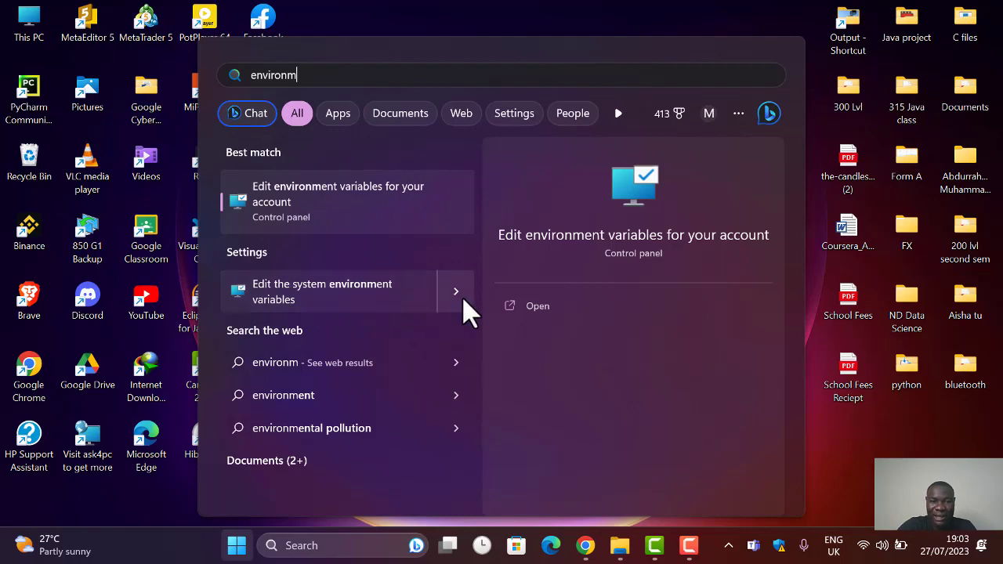
pyautogui.click(338, 304)
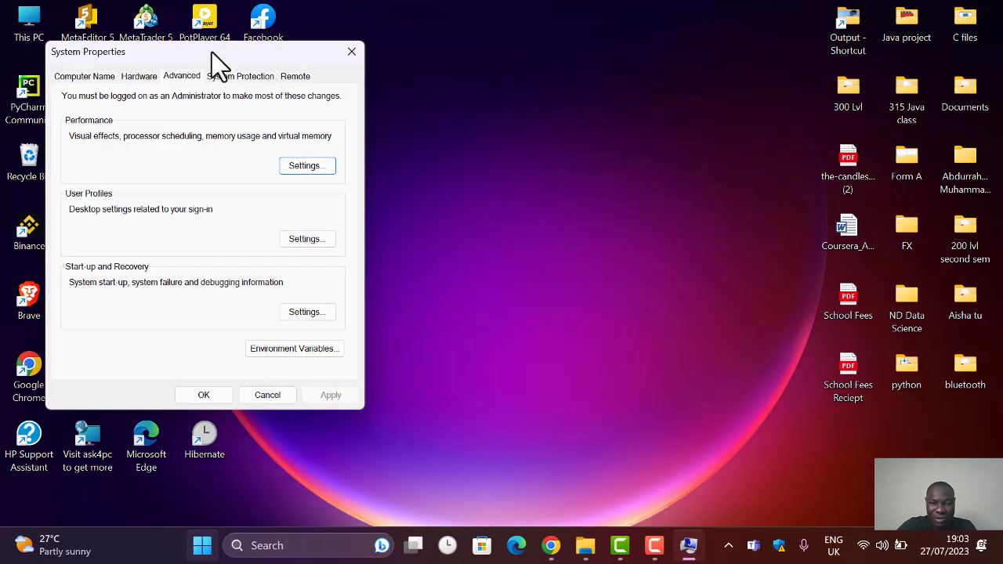
pyautogui.moveTo(207, 54); pyautogui.dragTo(504, 76)
pyautogui.click(563, 368)
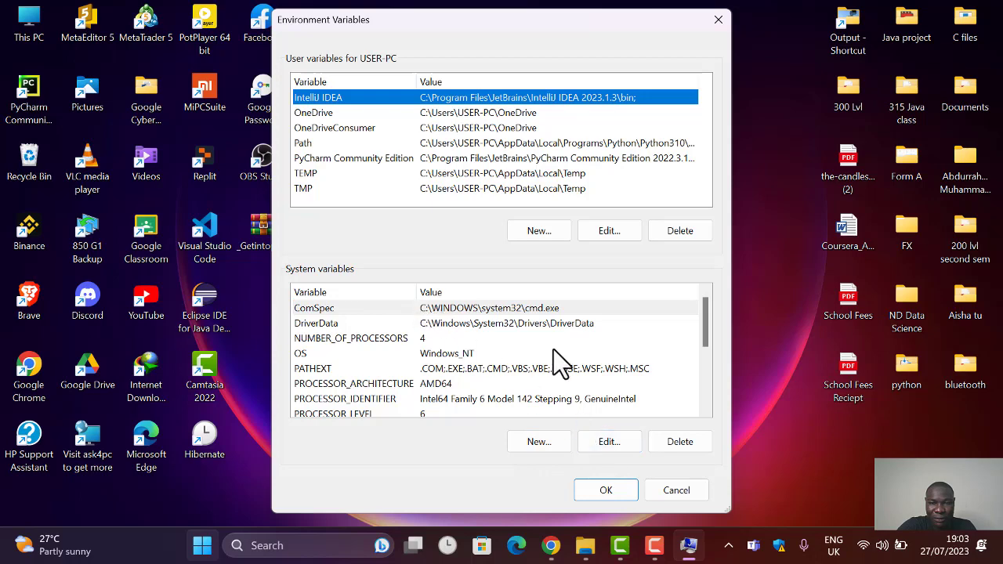
pyautogui.moveTo(710, 324)
pyautogui.mouseDown()
pyautogui.moveTo(707, 386)
pyautogui.moveTo(708, 325)
pyautogui.mouseUp()
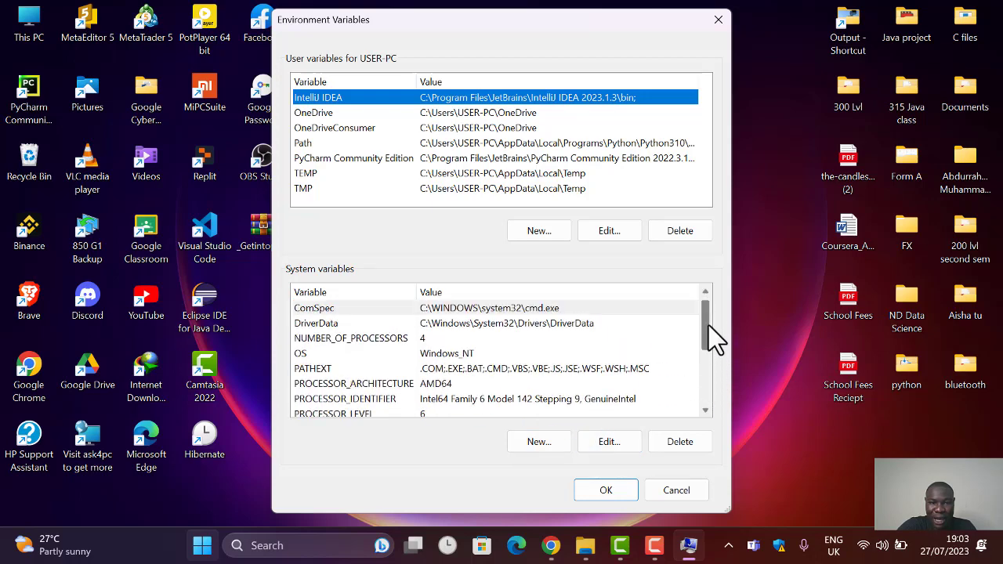
pyautogui.click(605, 441)
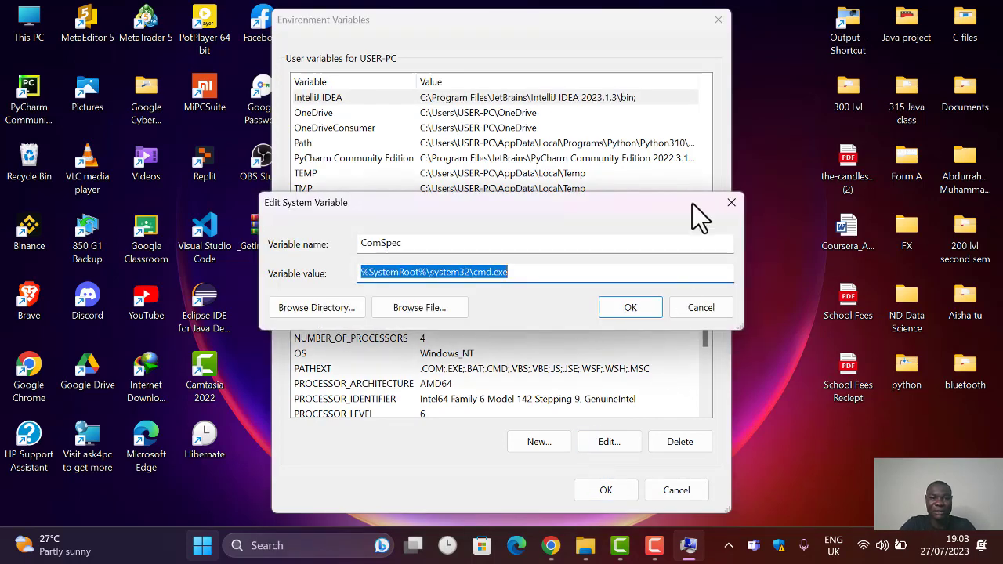
pyautogui.click(730, 202)
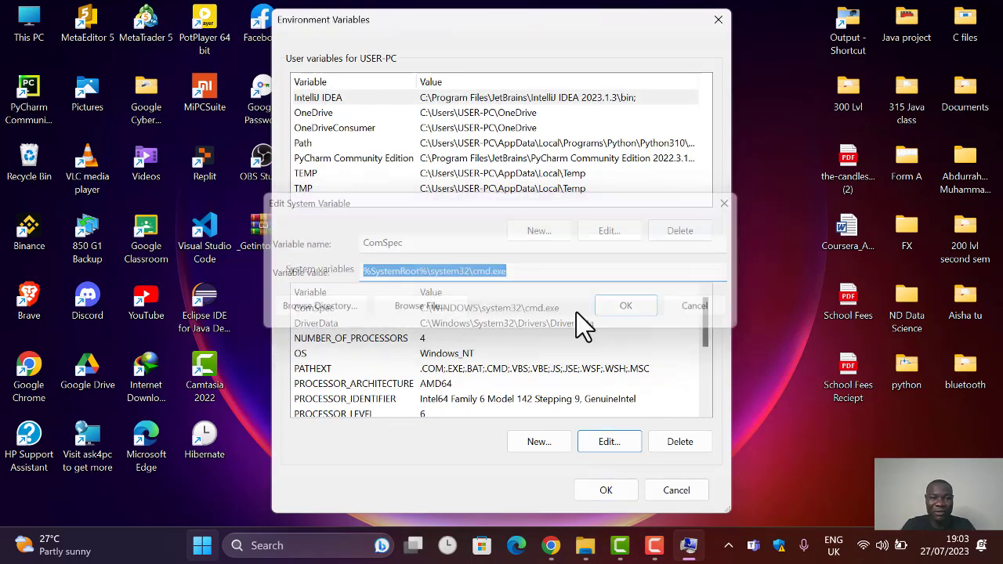
# Step: Create a system variable named path with the value C:\Program Files\Java\jdk-20\bin and accept the Environment Variables and System Properties dialogs
pyautogui.click(539, 441)
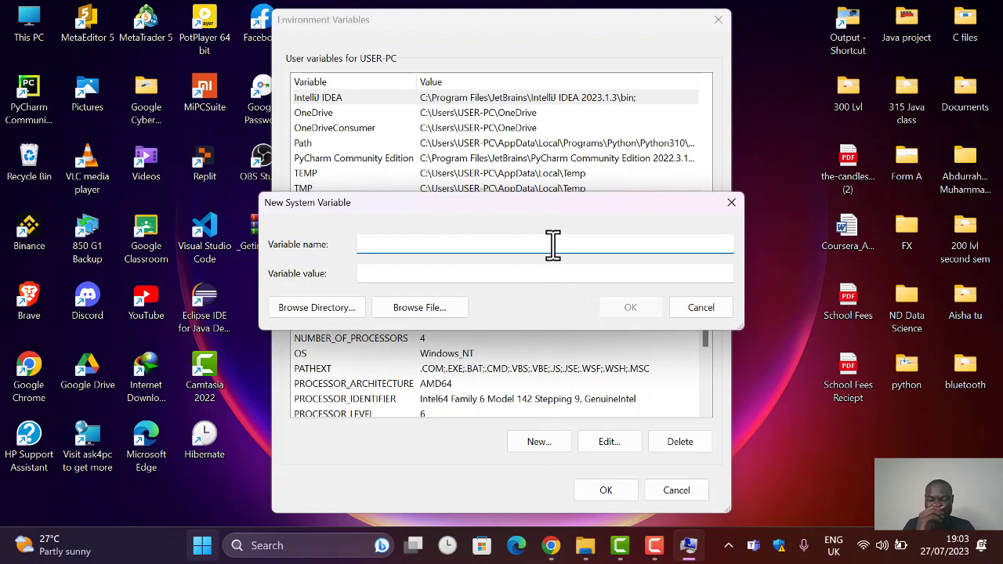
pyautogui.write('path')
pyautogui.press('Tab')
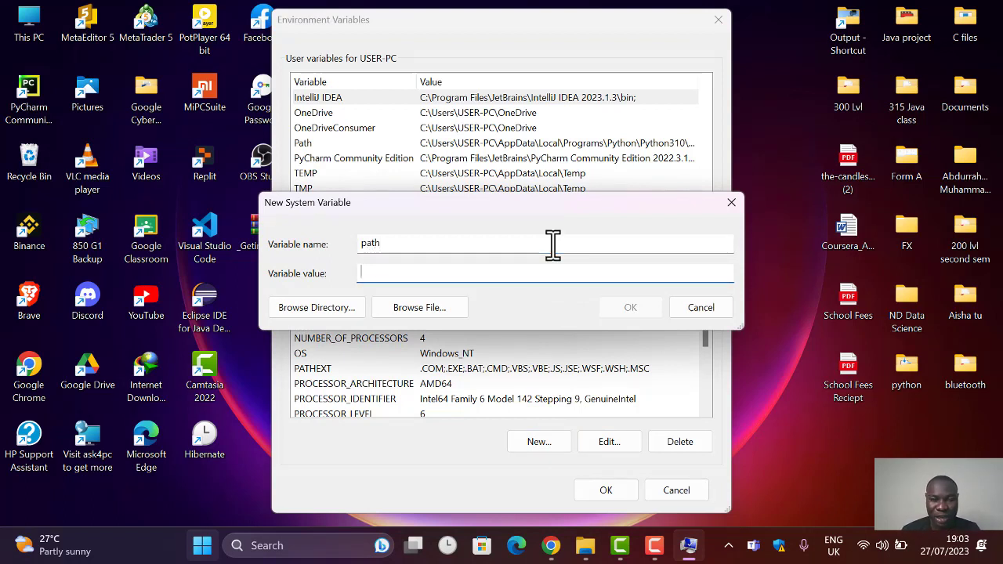
pyautogui.hotkey('ctrl', 'v')
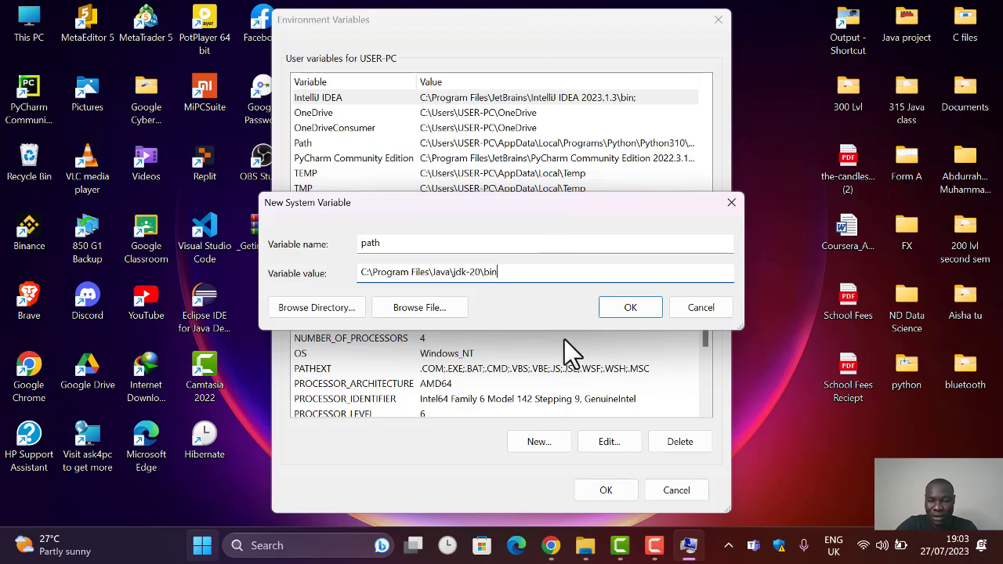
pyautogui.click(627, 307)
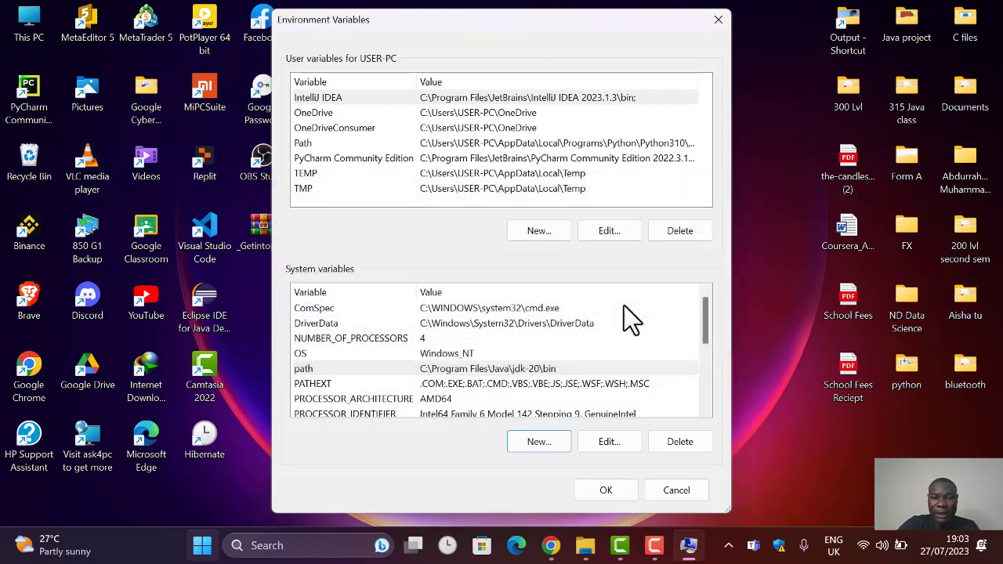
pyautogui.click(605, 488)
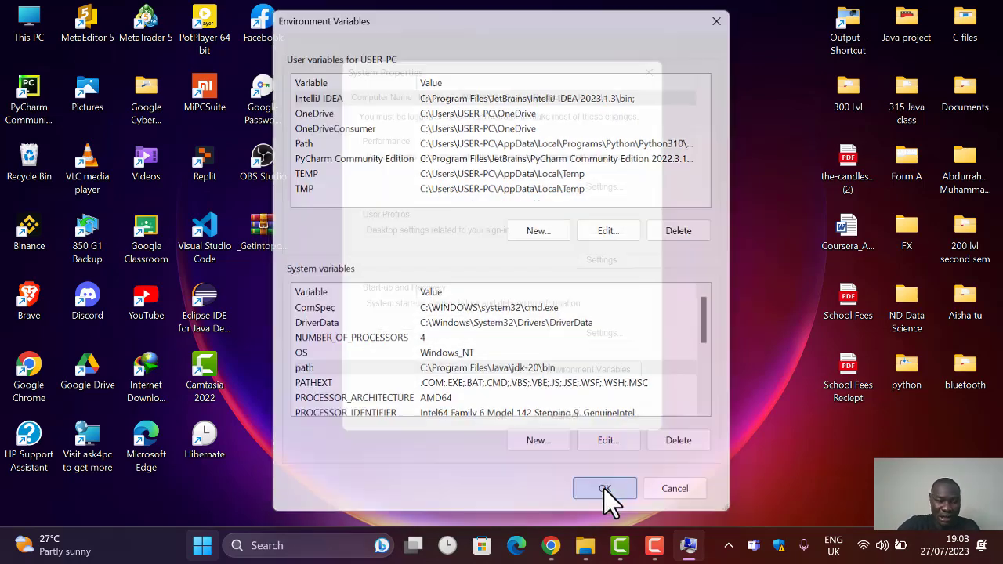
pyautogui.click(483, 419)
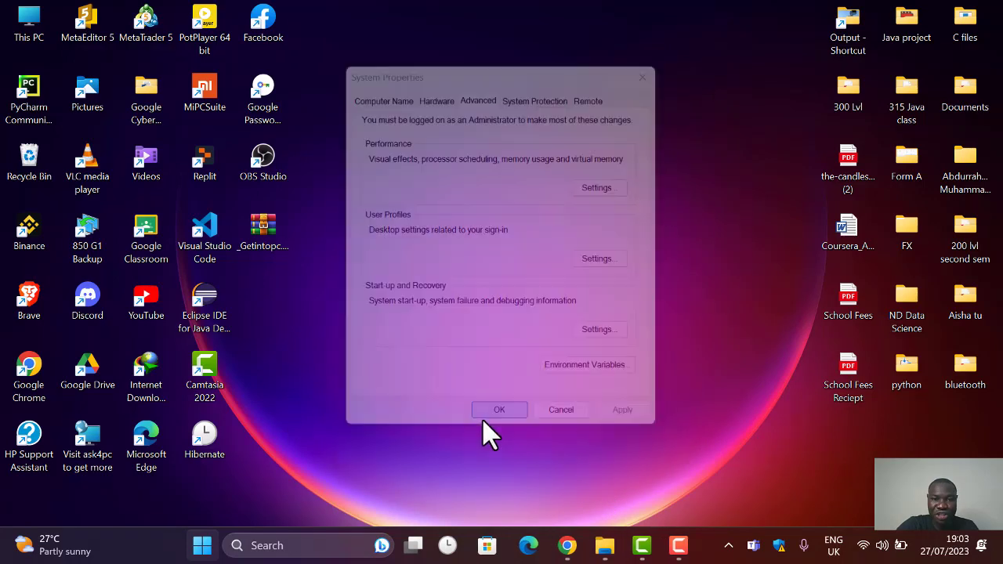
# Step: Refresh the desktop, then search Windows for "cmd" and open Command Prompt, moving its window higher on the screen
pyautogui.rightClick(575, 197)
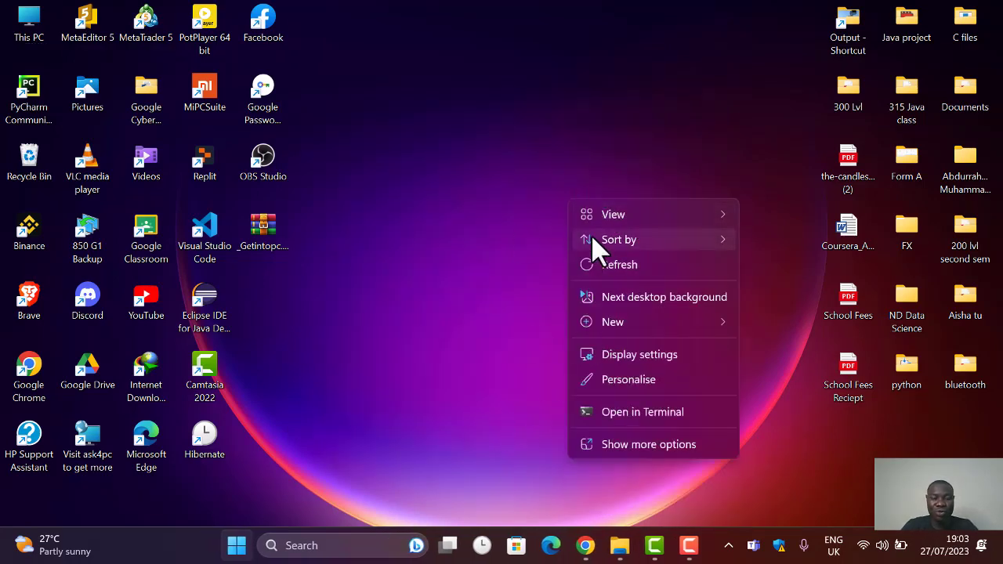
pyautogui.click(612, 265)
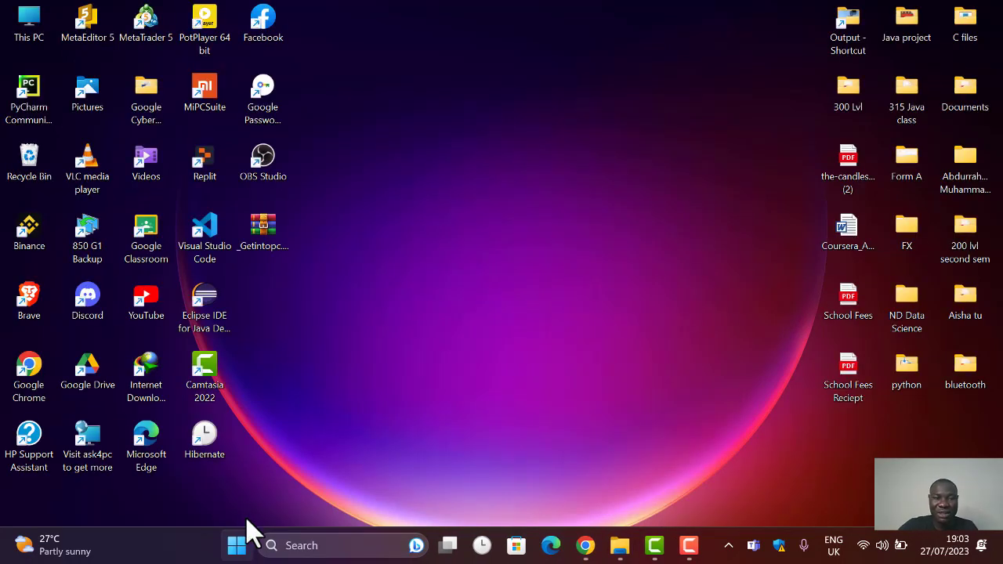
pyautogui.click(238, 543)
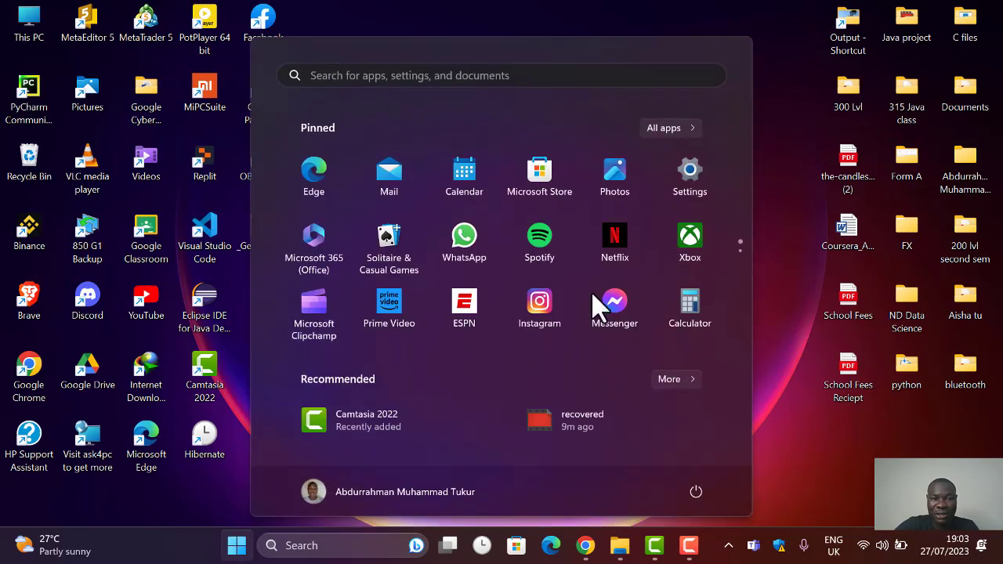
pyautogui.click(570, 78)
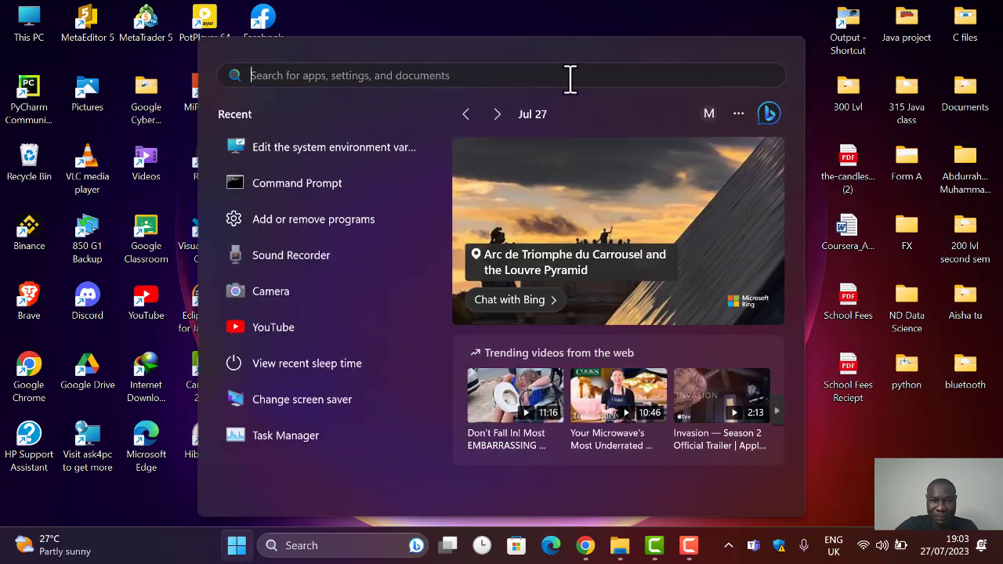
pyautogui.write('cmd')
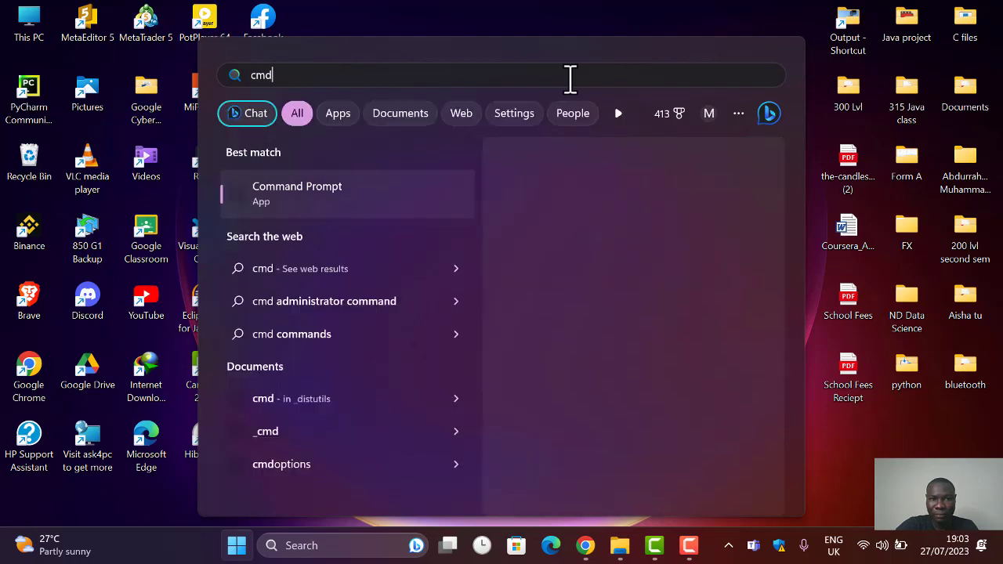
pyautogui.click(313, 200)
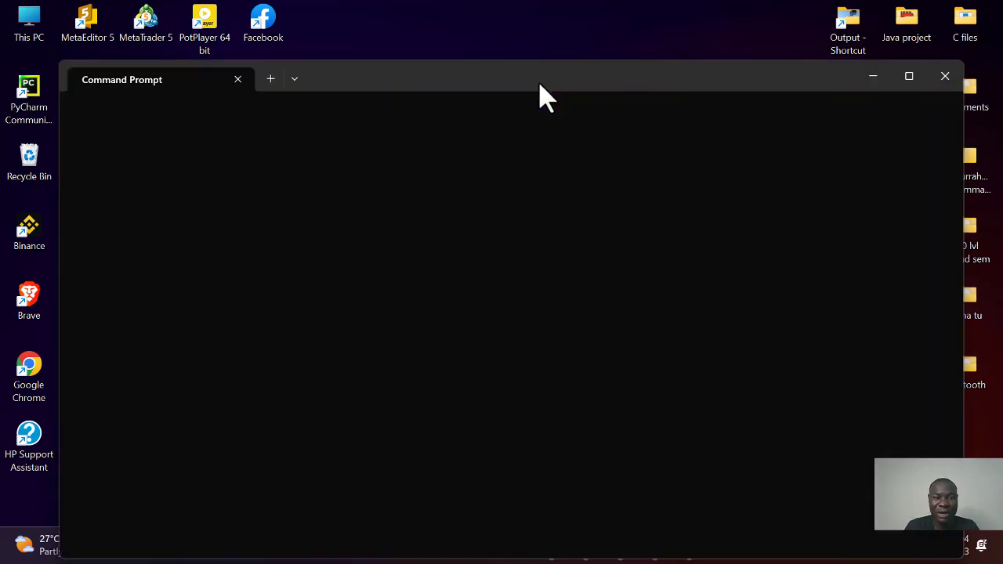
pyautogui.moveTo(539, 84); pyautogui.dragTo(538, 33)
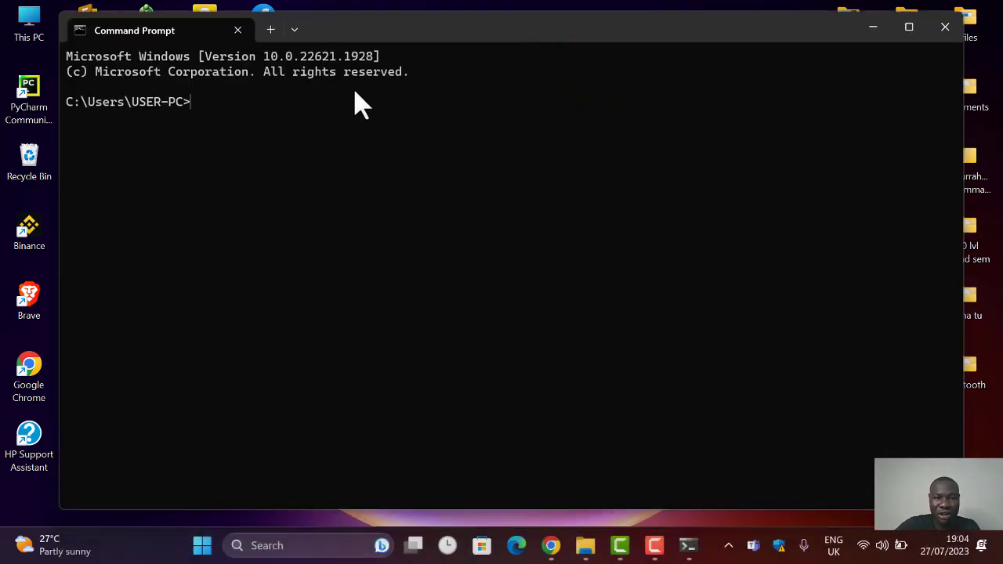
# Step: Run the java command in Command Prompt and look through its usage output
pyautogui.write('java')
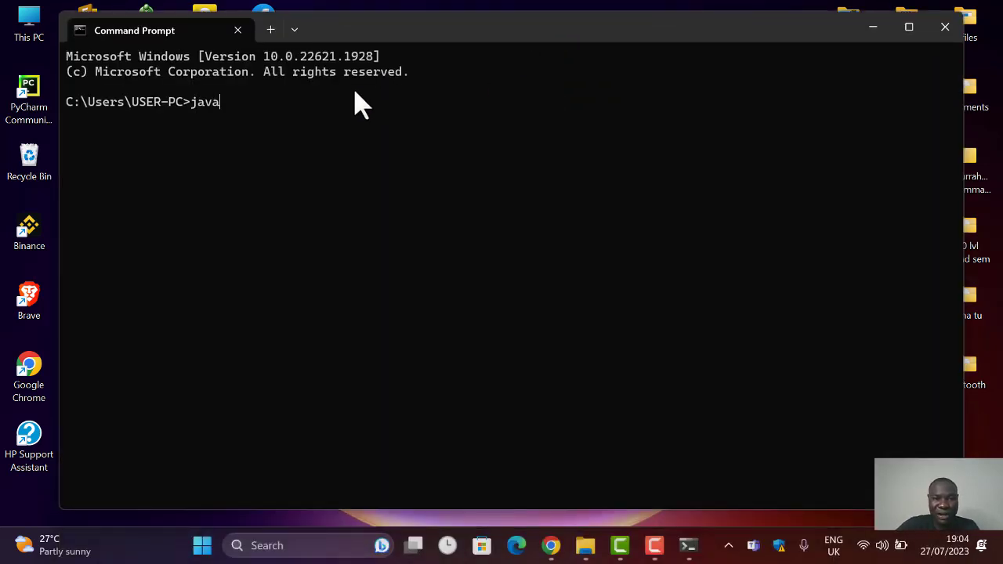
pyautogui.press('Return')
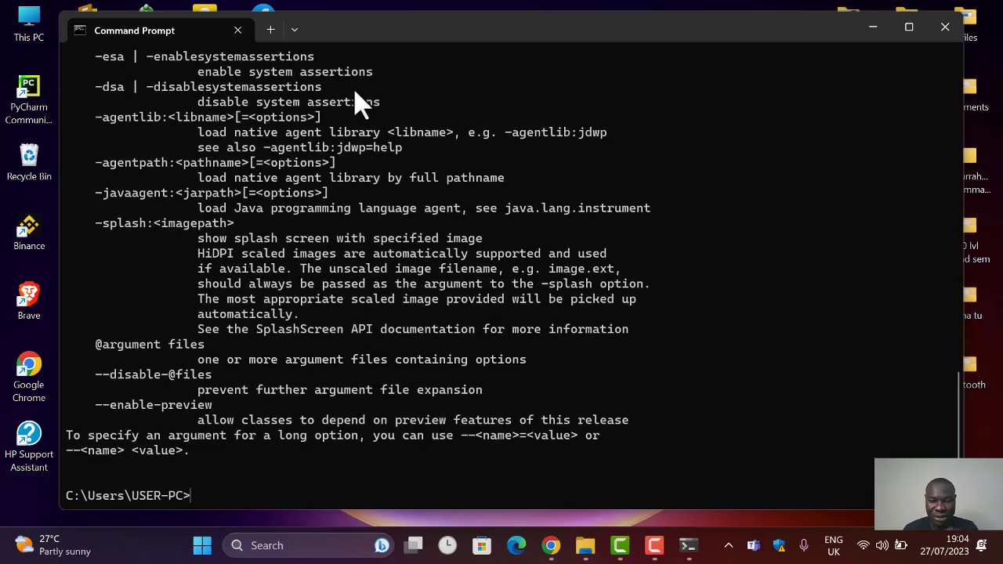
pyautogui.scroll(15, 379, 245)
pyautogui.scroll(-15, 379, 244)
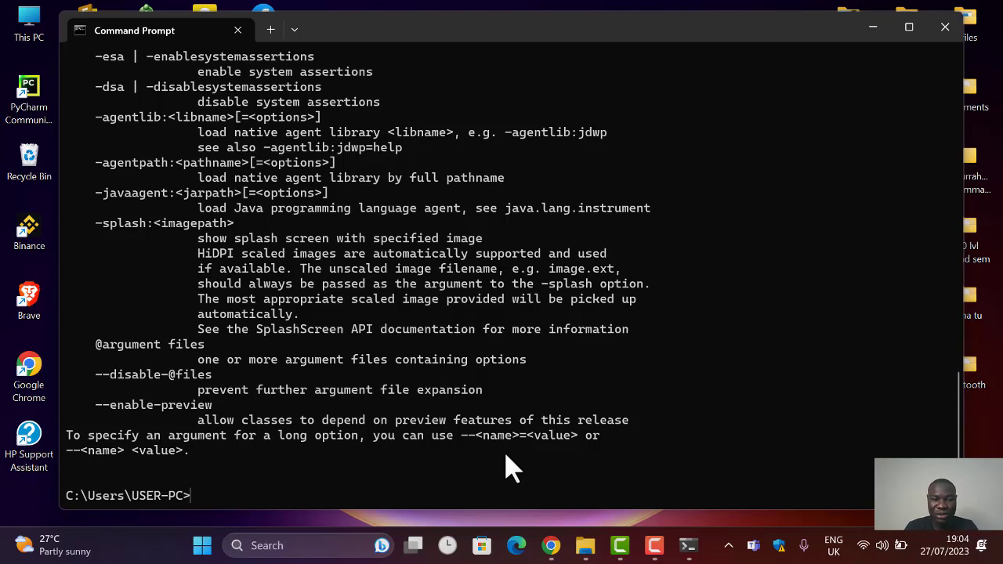
# Step: Check the installed Java version by running java --version
pyautogui.write('java')
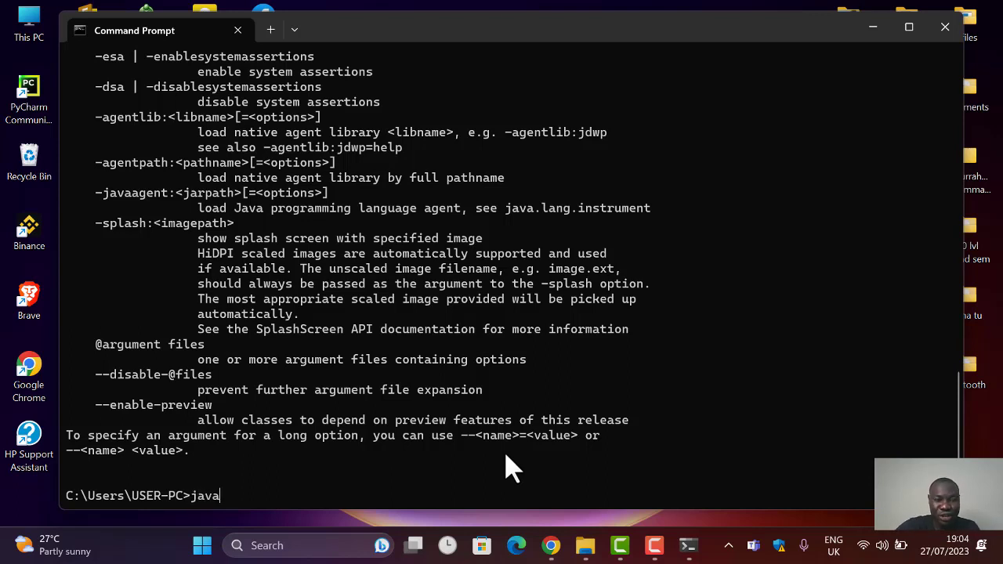
pyautogui.write(' --version')
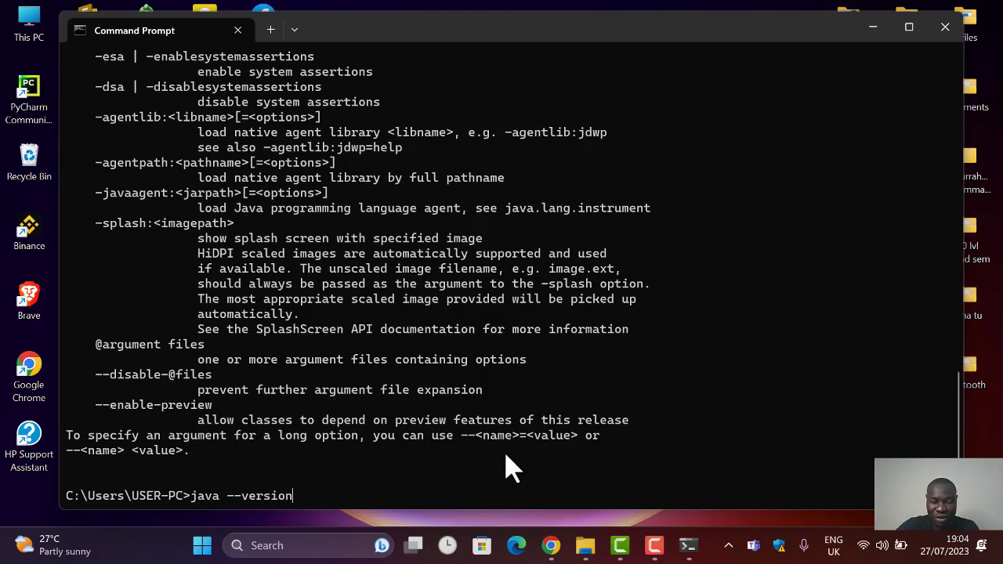
pyautogui.press('Return')
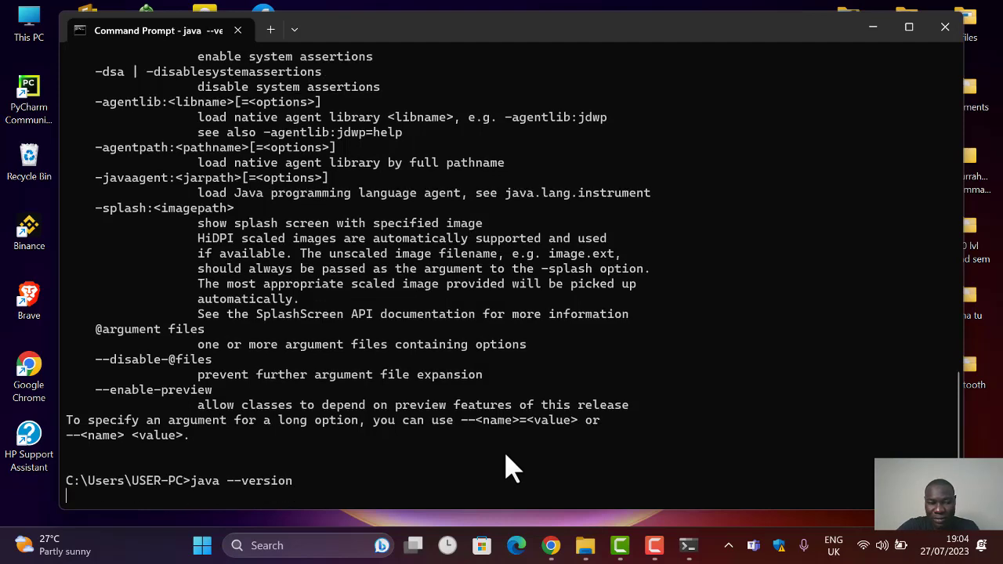